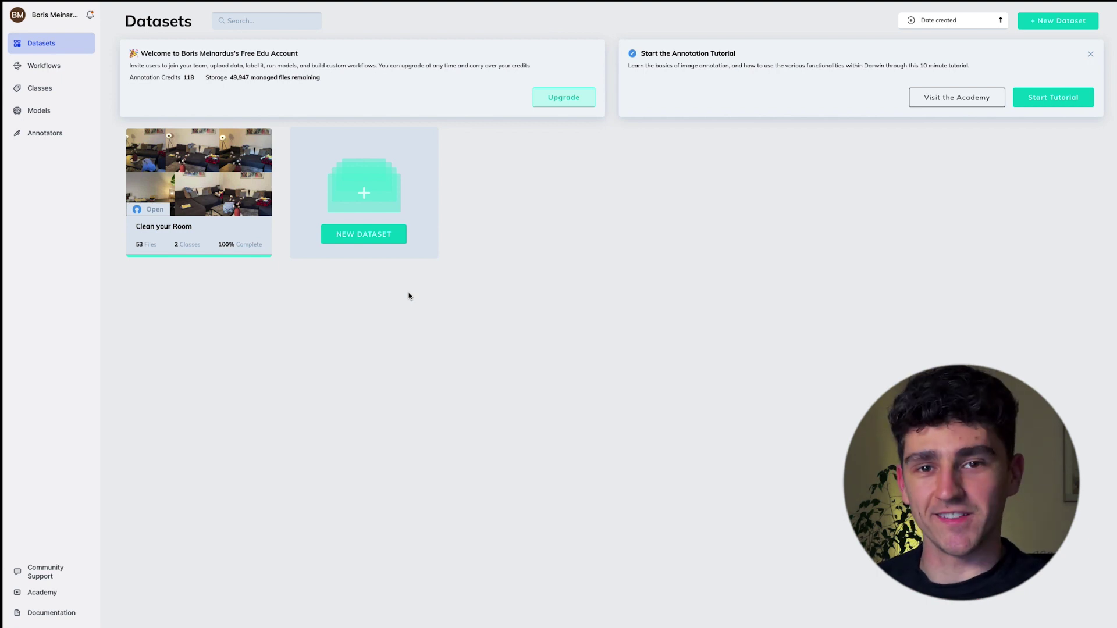
- Create a new dataset and enter the name Construction-workers-dataset
click(379, 236)
click(701, 353)
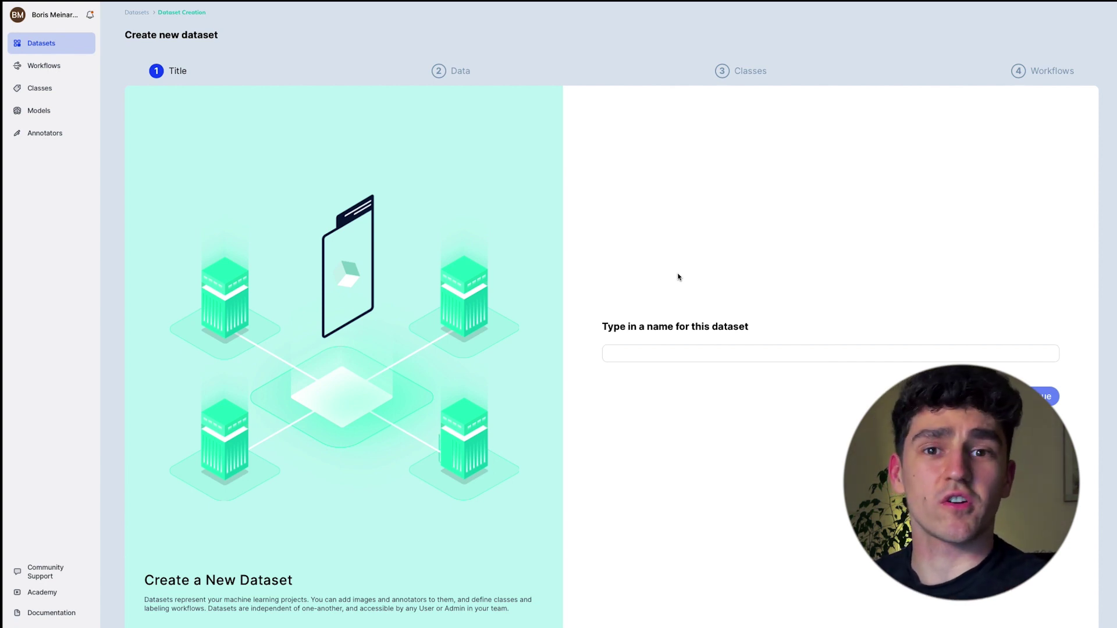
text(Con)
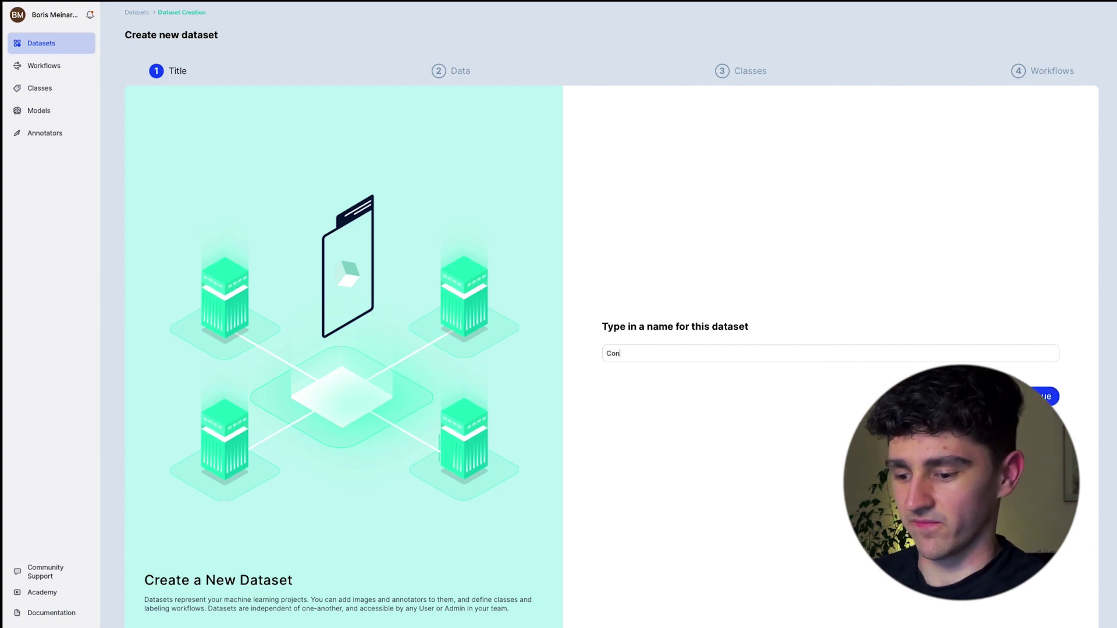
text(struction-wo)
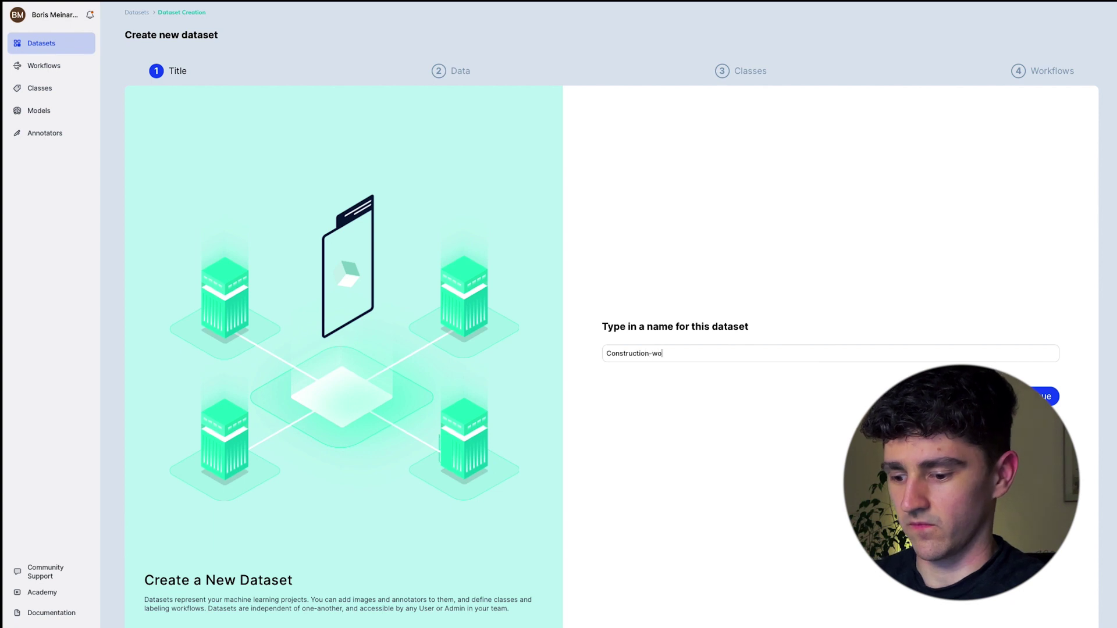
text(rkers-dataset)
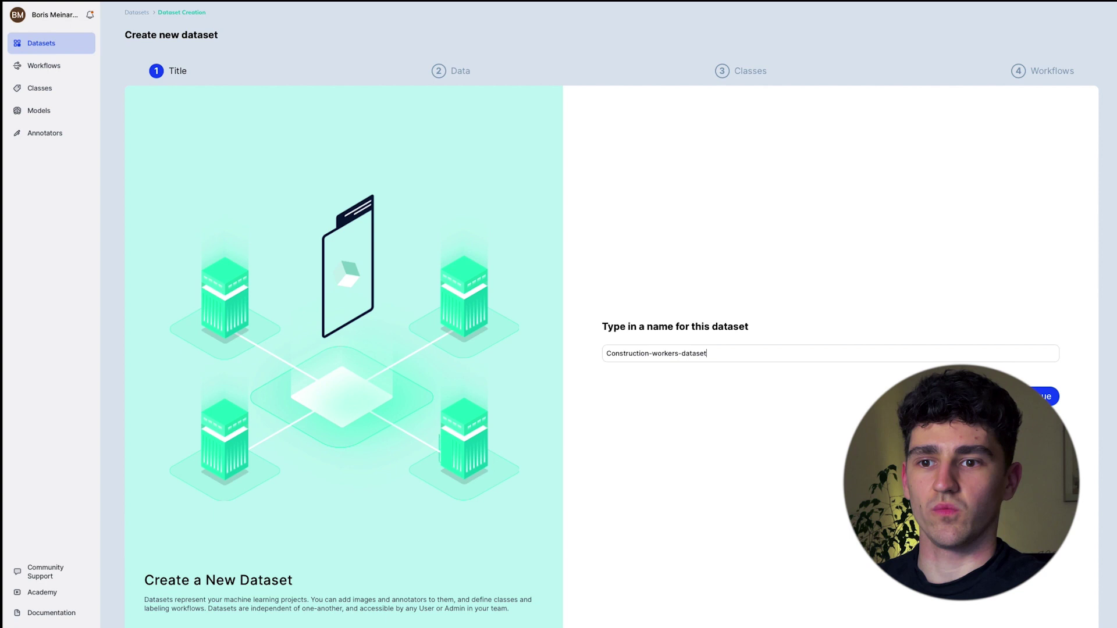
- Confirm the name, upload Construction workers.webp, and continue to the Classes step
key(Return)
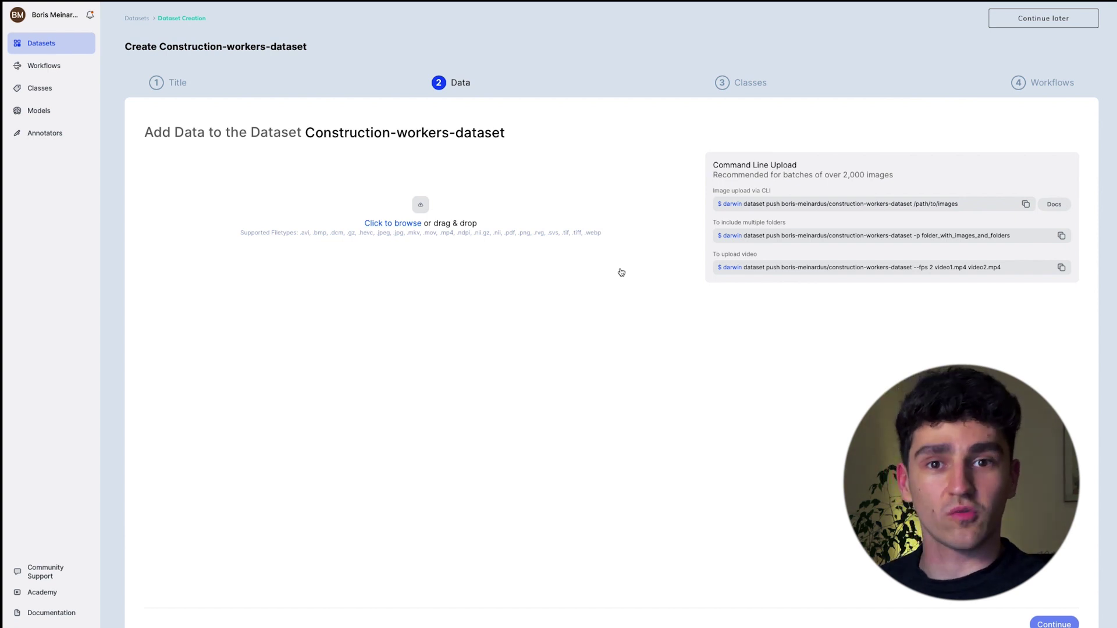
drag(621, 272, 424, 292)
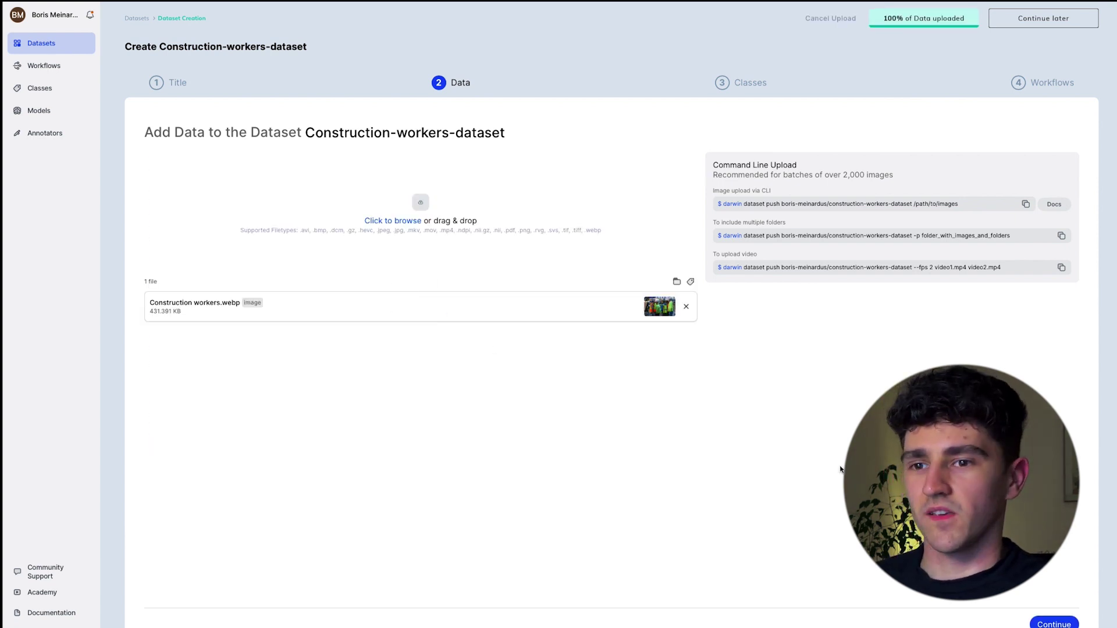
click(1055, 623)
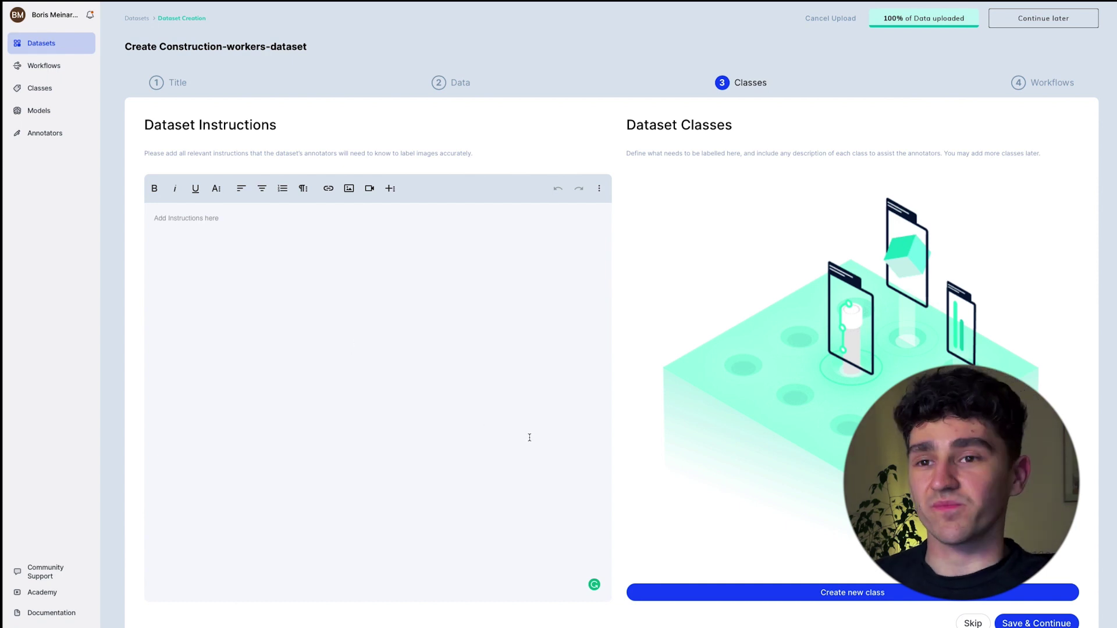
click(816, 592)
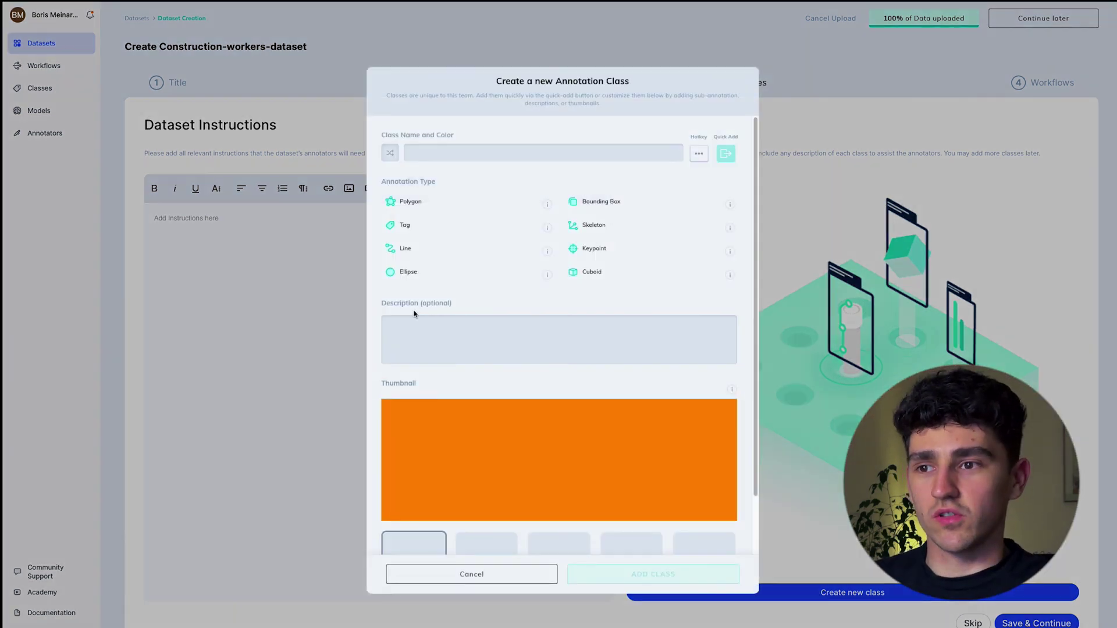
click(449, 150)
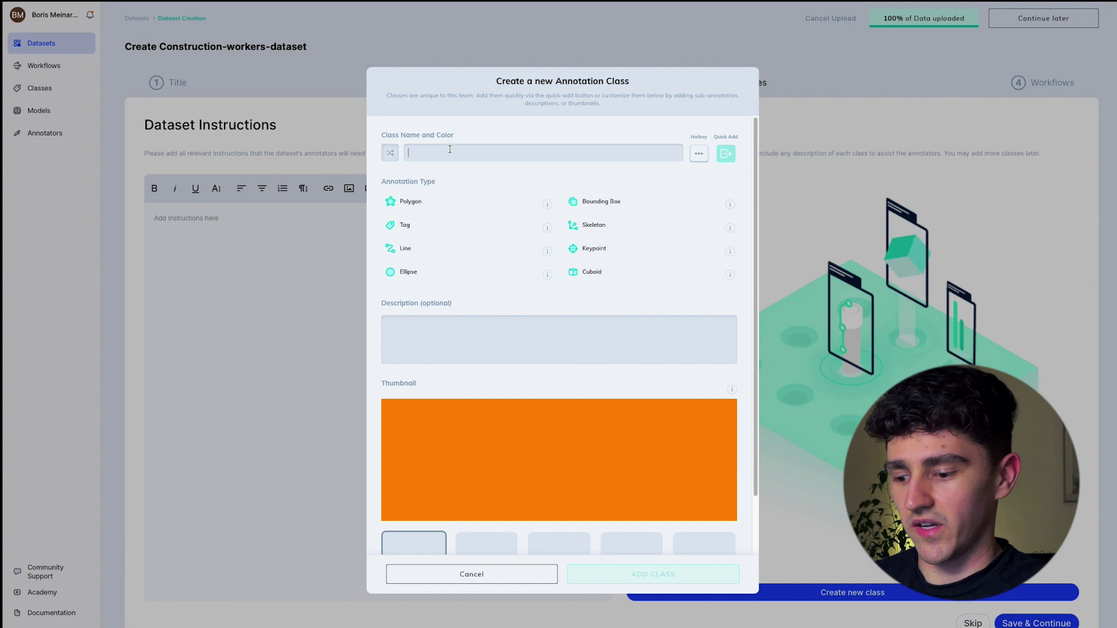
text(Person)
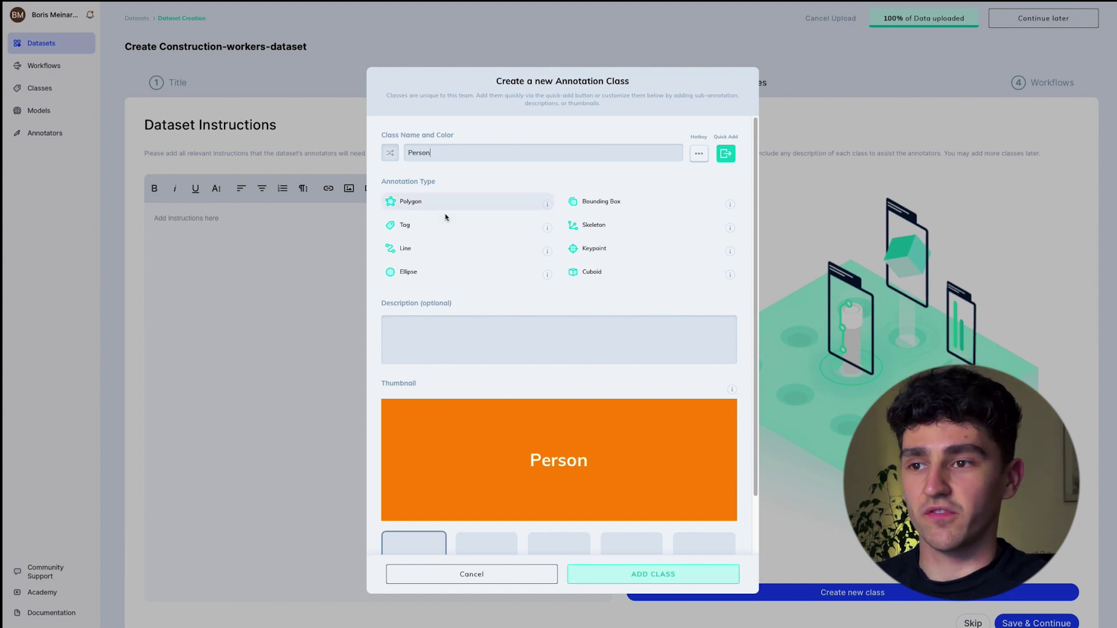
click(435, 207)
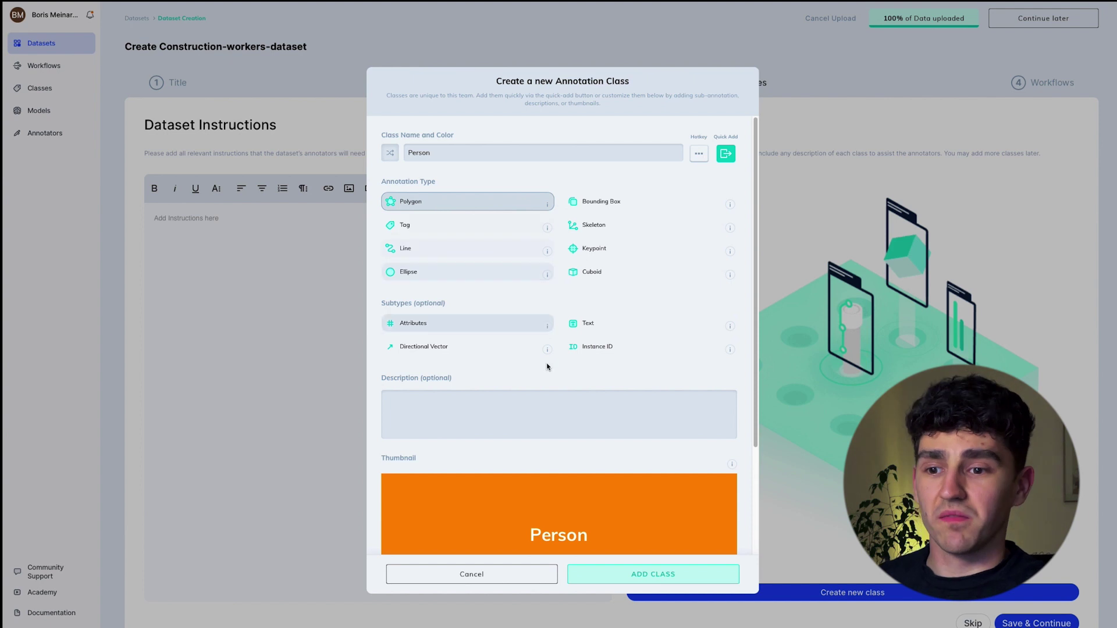
scroll(588, 408, down, 1)
click(667, 574)
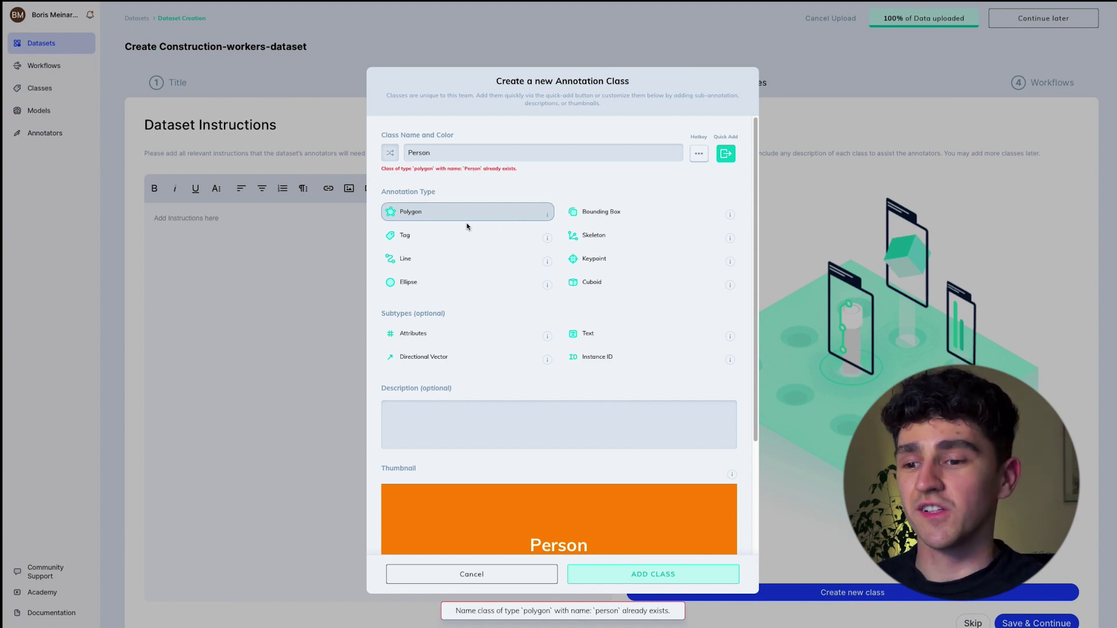
click(504, 576)
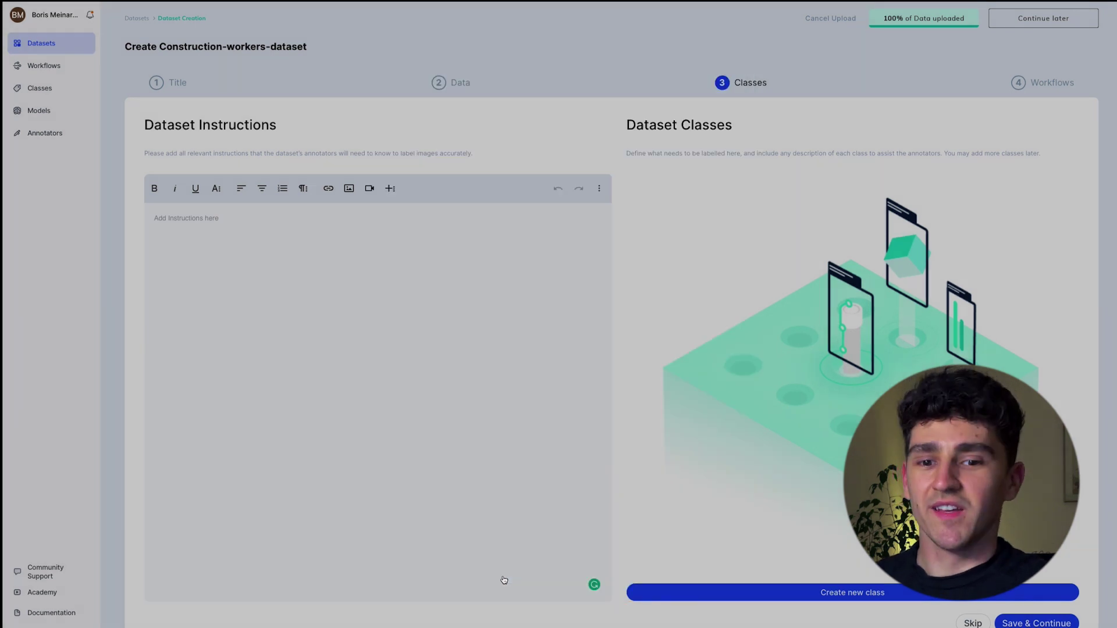
- Save the empty classes, apply the Basic workflow template, and view the workflow graph
click(1027, 623)
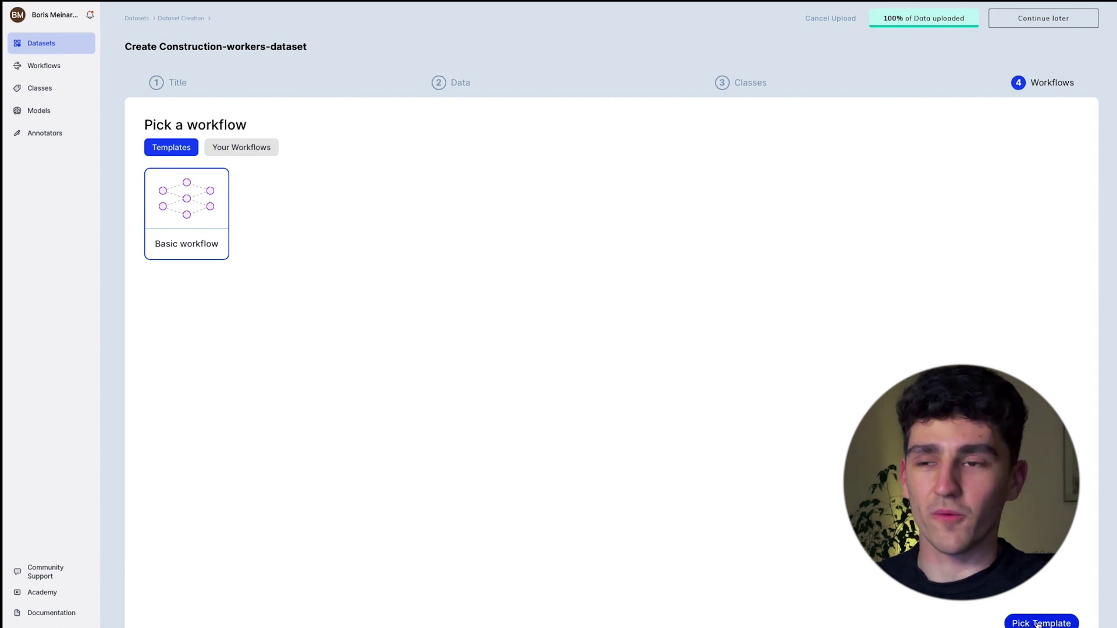
click(1039, 623)
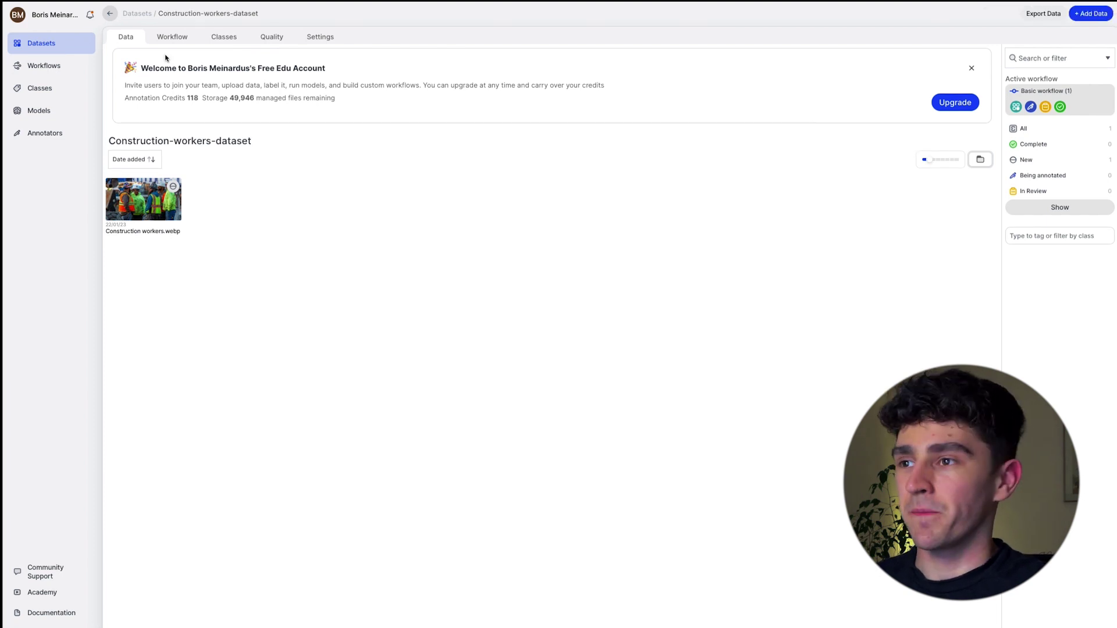
click(171, 37)
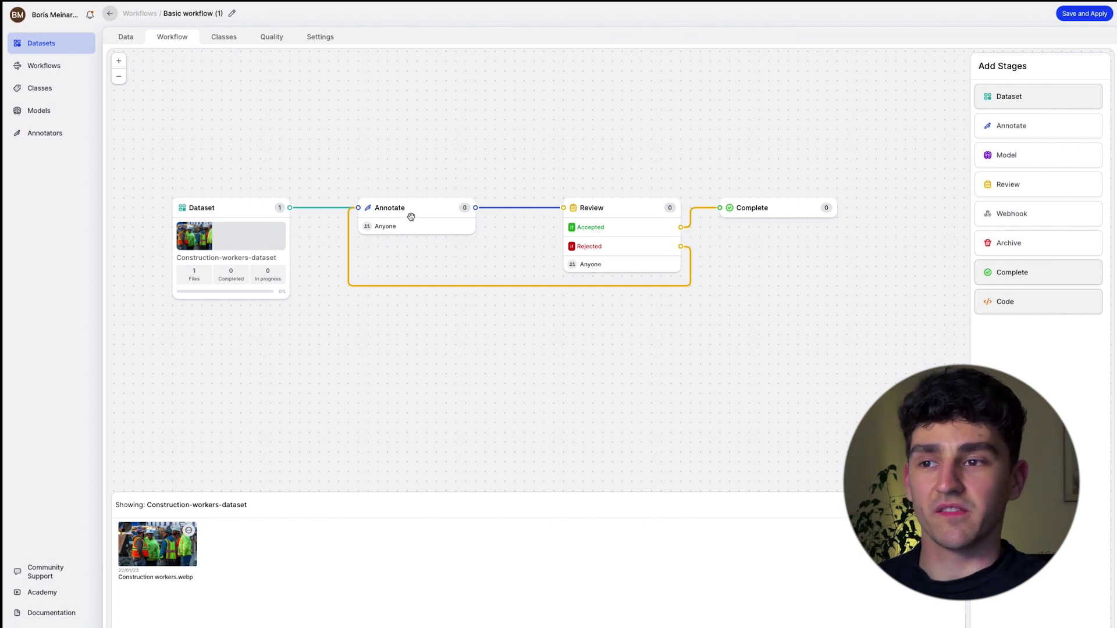
- Inspect the Annotate and Review stage settings, then go back to the dataset's Data page
click(395, 228)
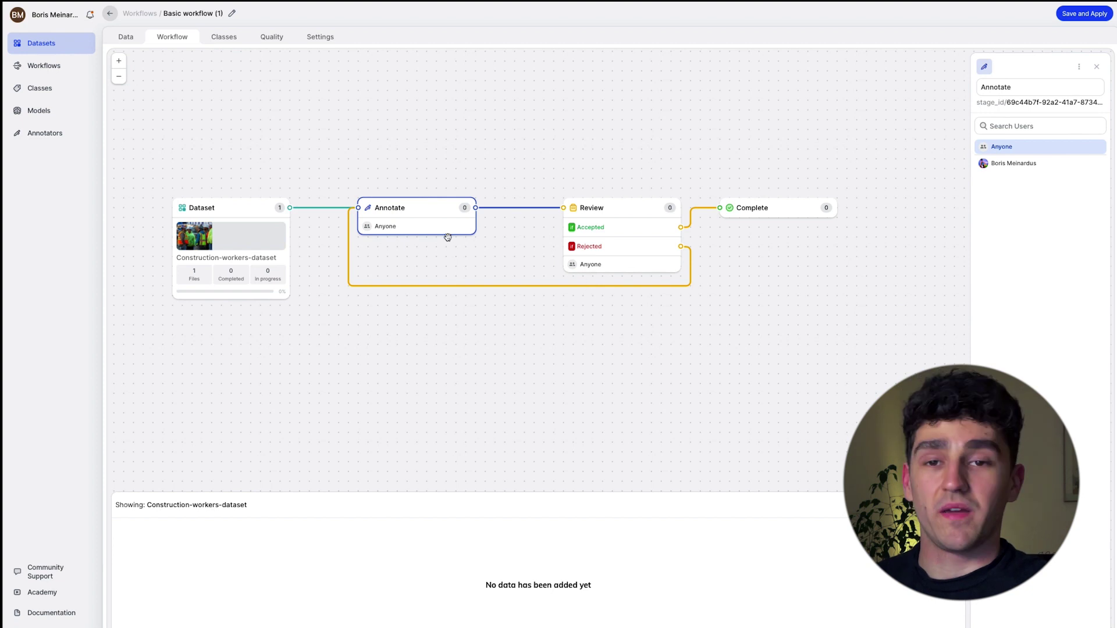
click(617, 211)
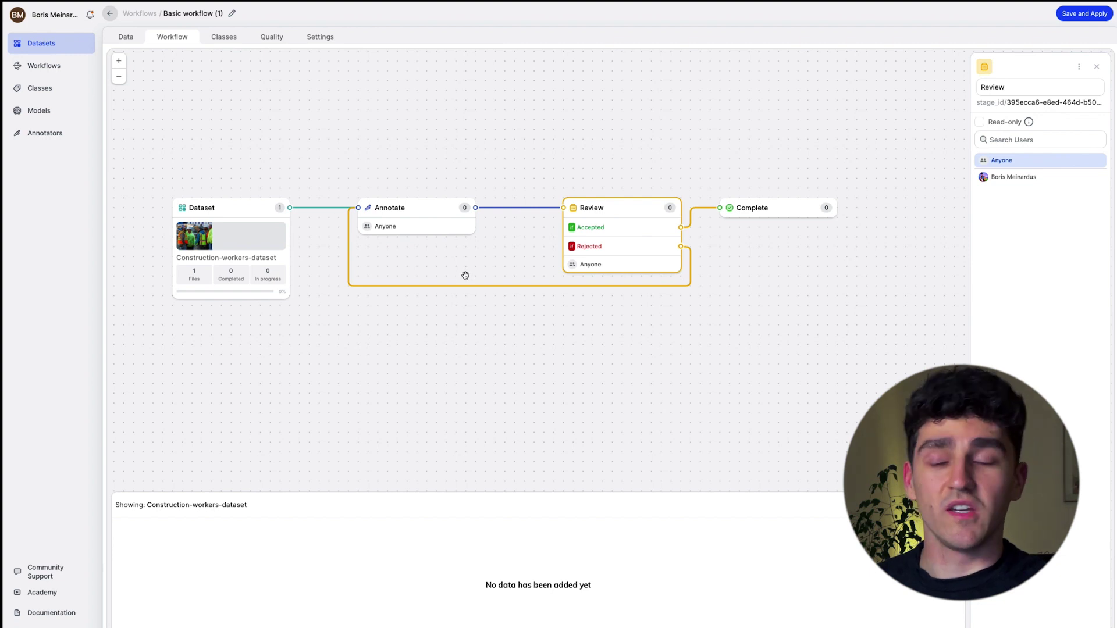
click(542, 336)
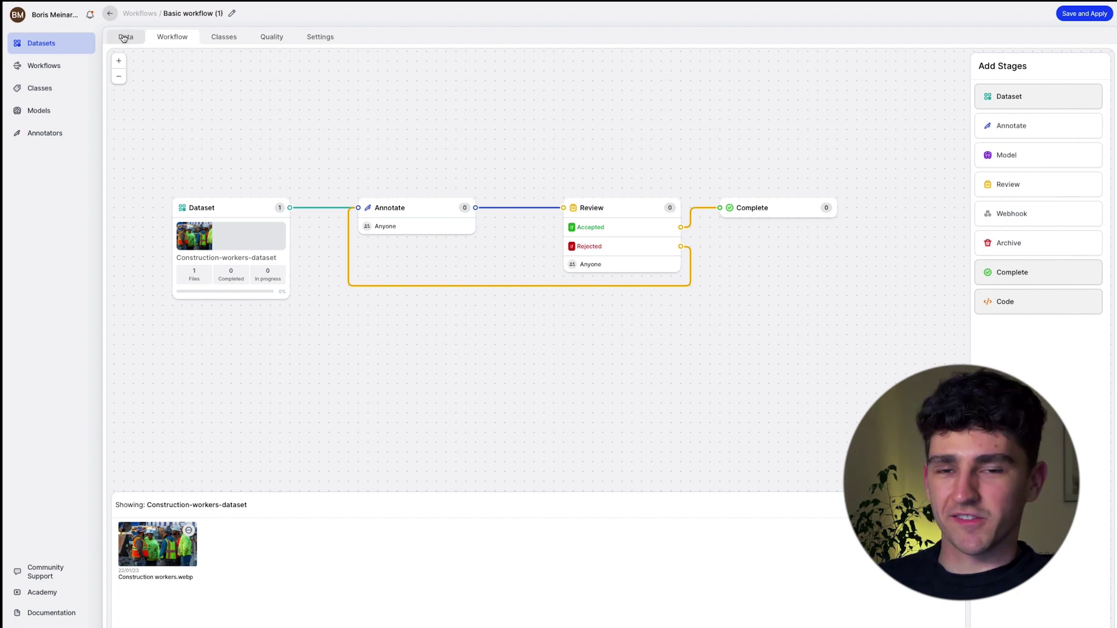
click(124, 37)
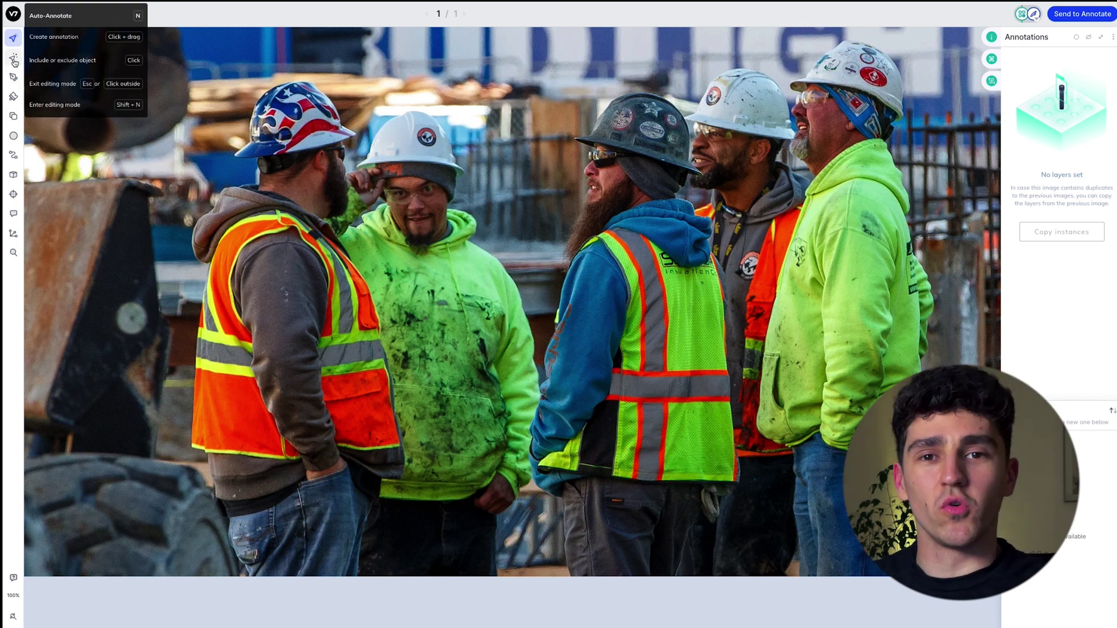
- Auto-annotate the leftmost worker and save the mask as a Person annotation
click(14, 61)
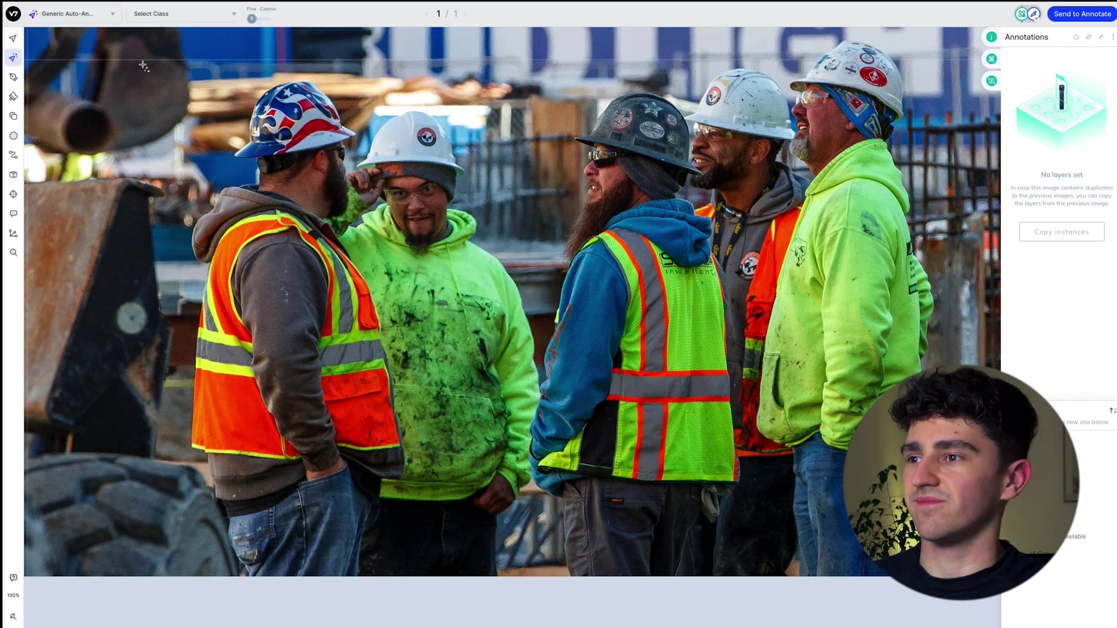
mouse_move(164, 57)
mouse_down()
mouse_move(428, 462)
mouse_move(463, 578)
mouse_up()
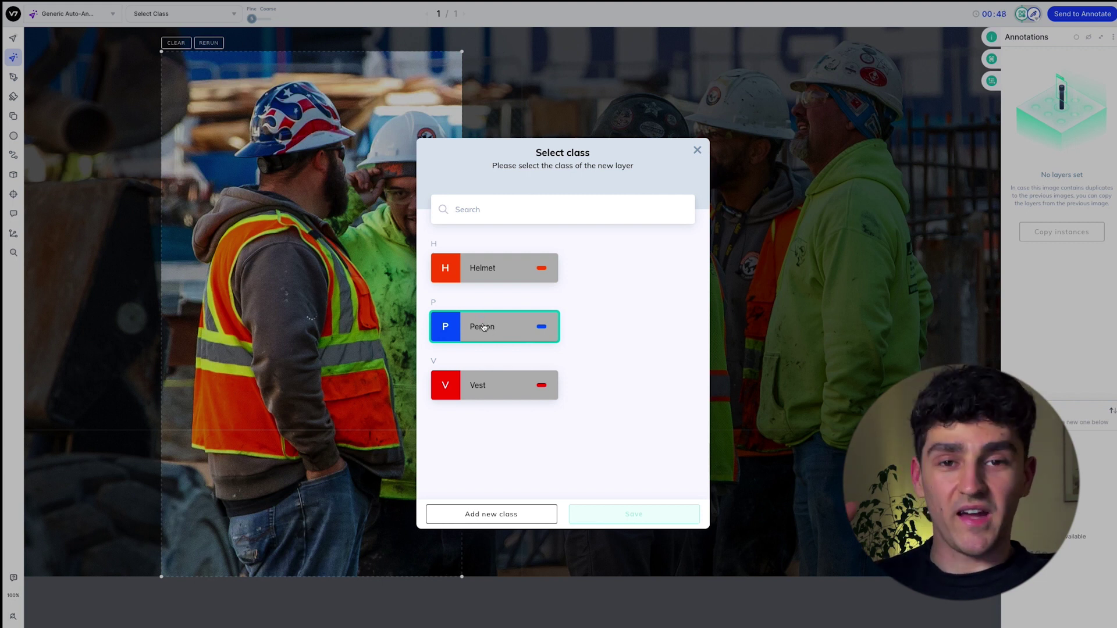
click(488, 328)
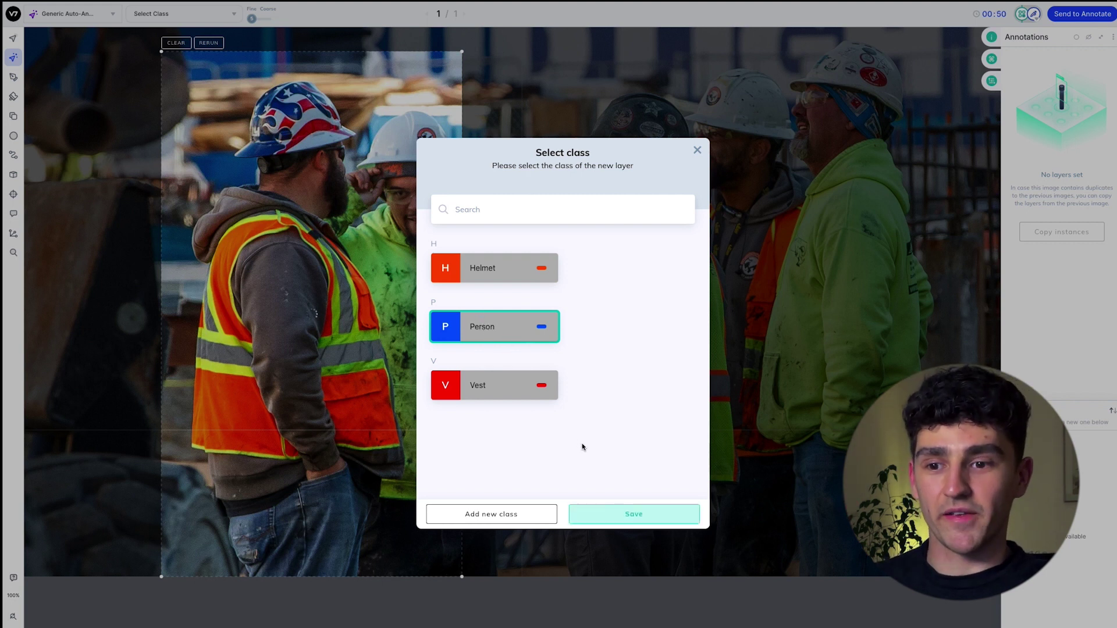
click(634, 514)
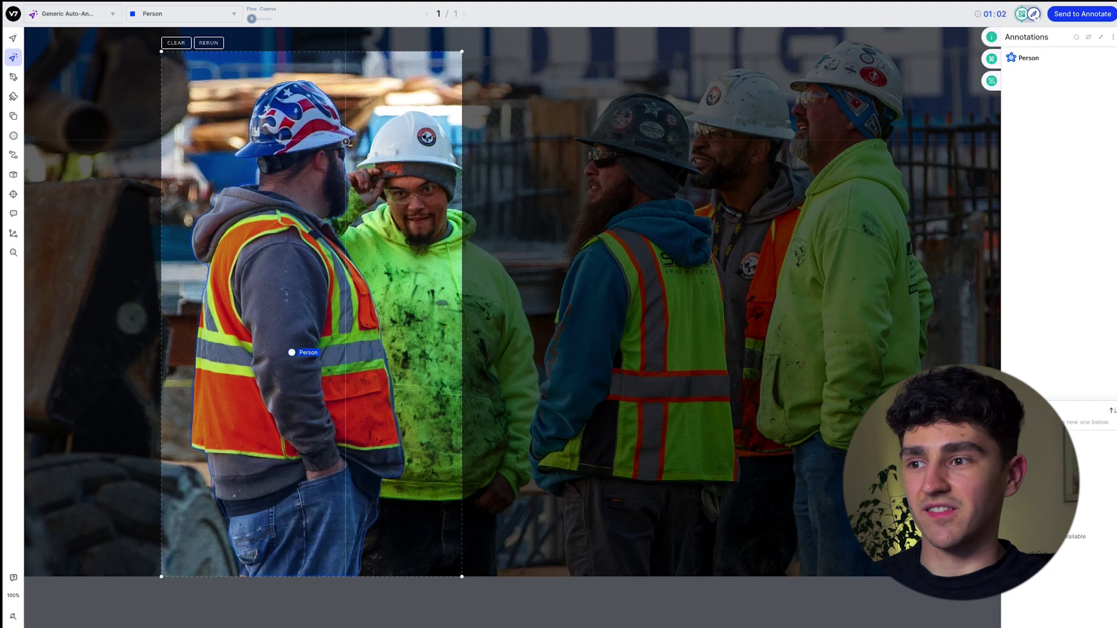
- Refit the Person mask to the hard hat brim by moving the positive point and removing the negative one
scroll(347, 142, up, 5)
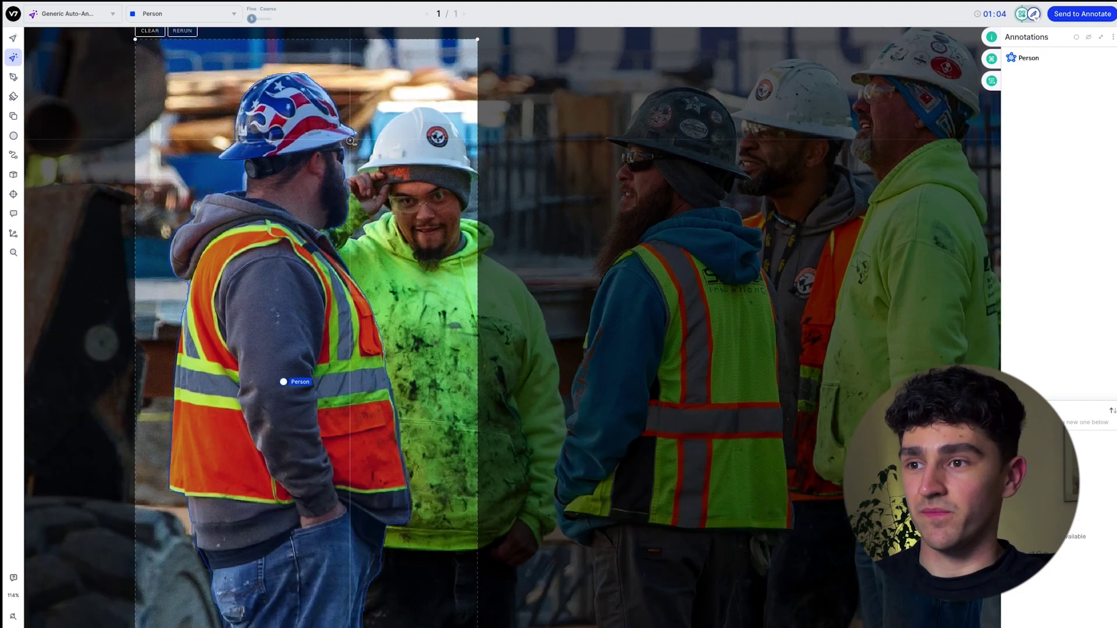
scroll(350, 142, up, 8)
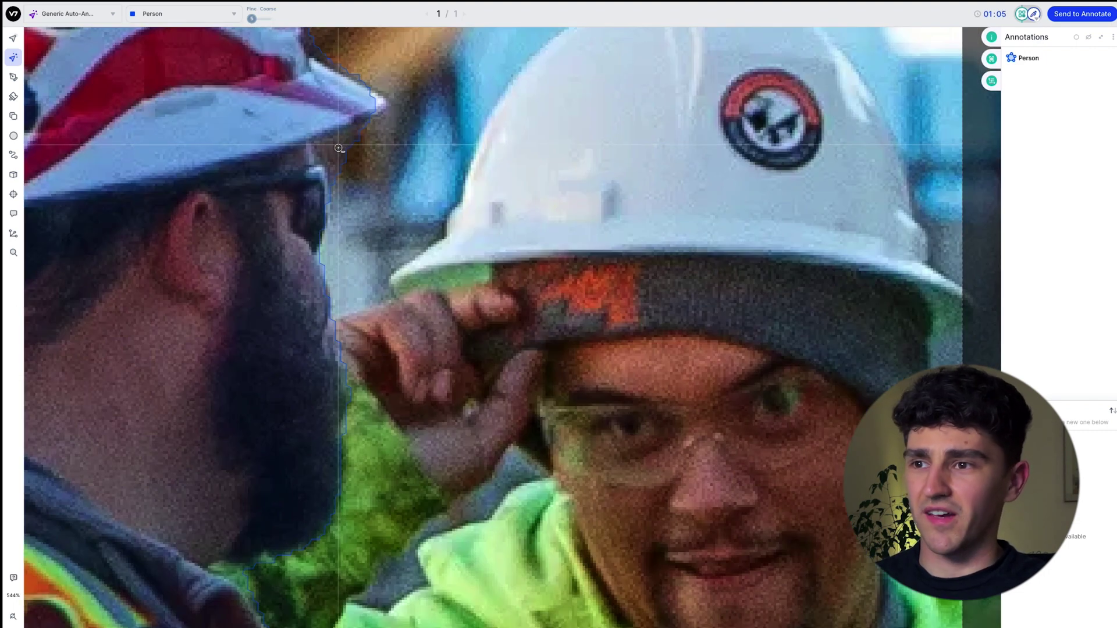
scroll(338, 148, down, 12)
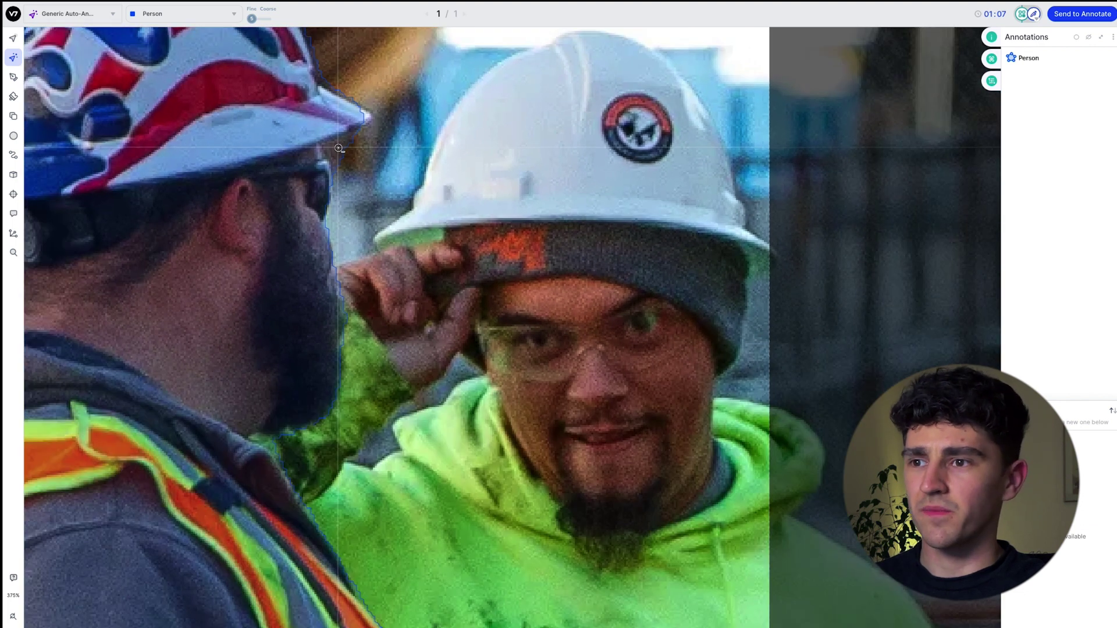
scroll(338, 148, up, 7)
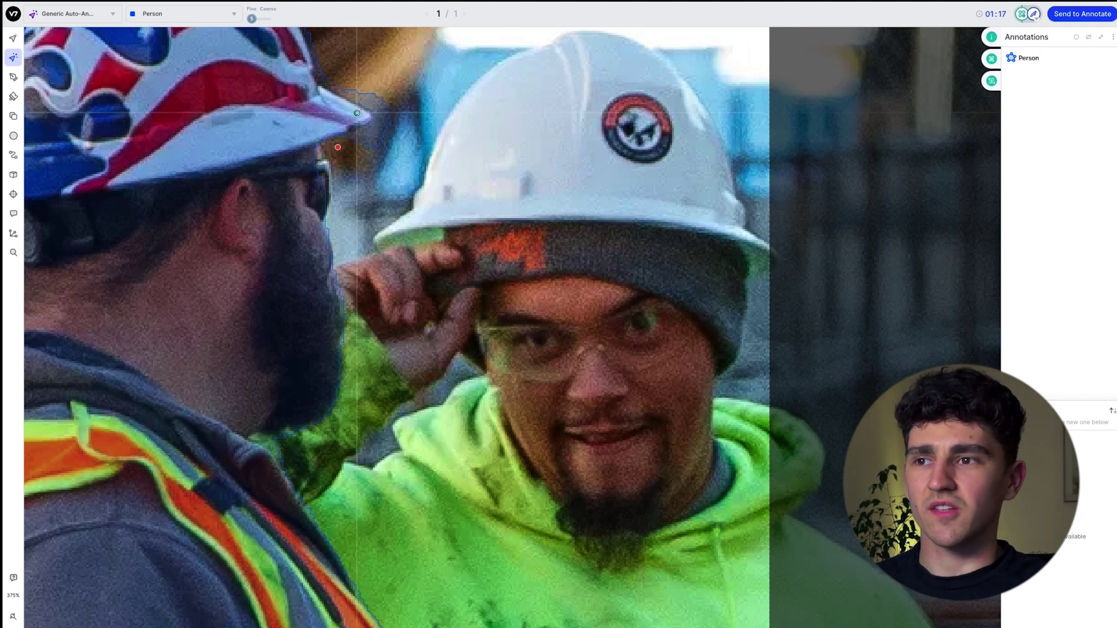
drag(357, 113, 343, 120)
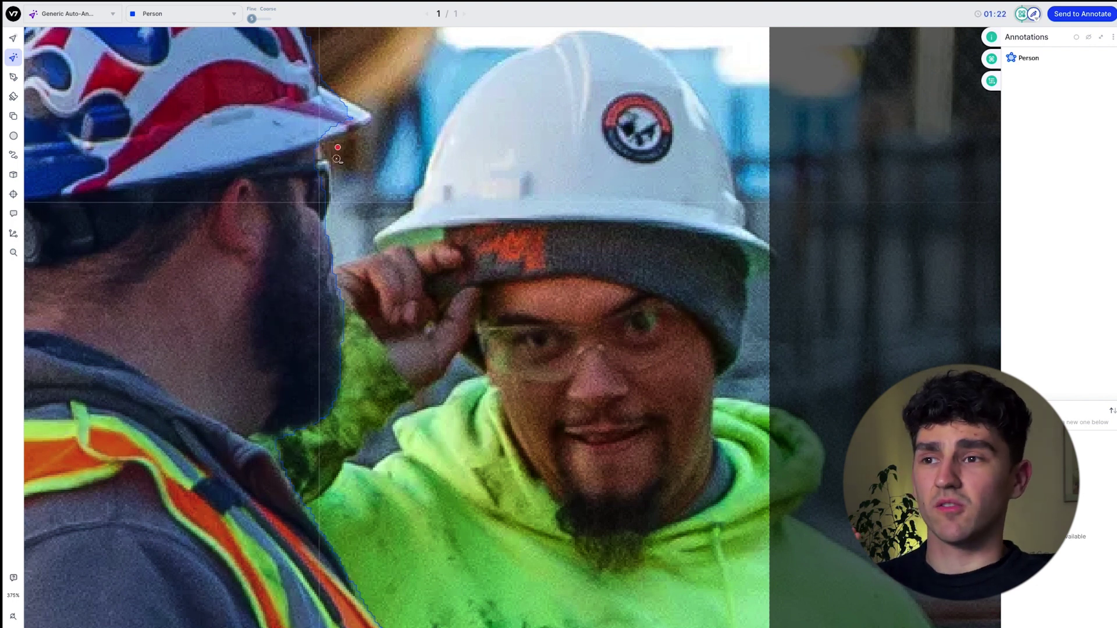
click(337, 147)
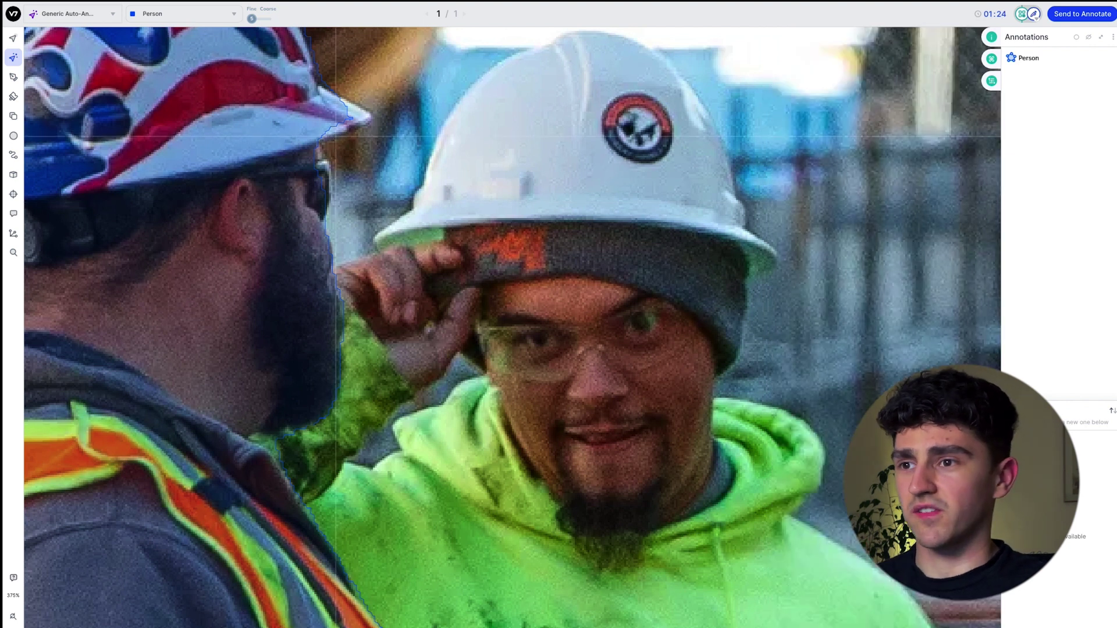
- Select and check the left worker's Person mask with the Select tool
key(v)
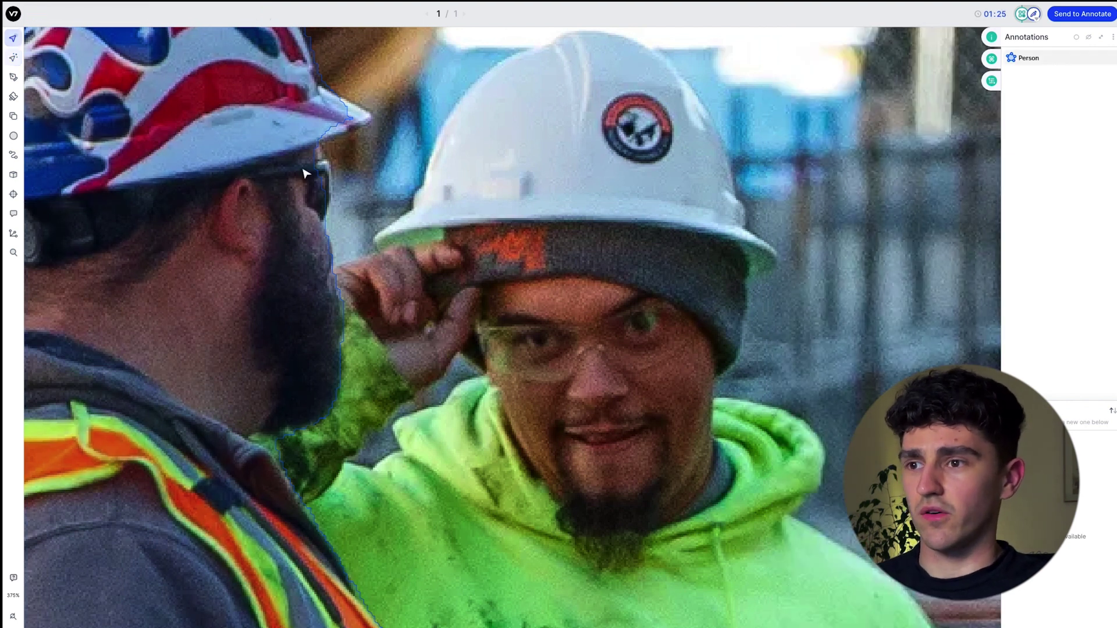
click(286, 127)
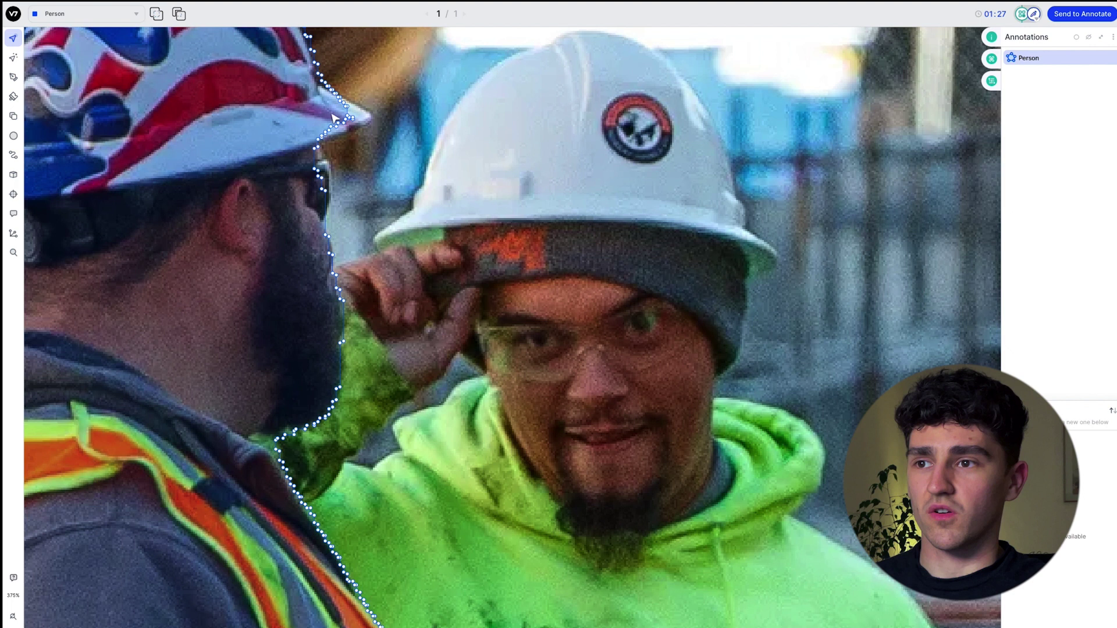
key(Escape)
scroll(326, 111, left, 2)
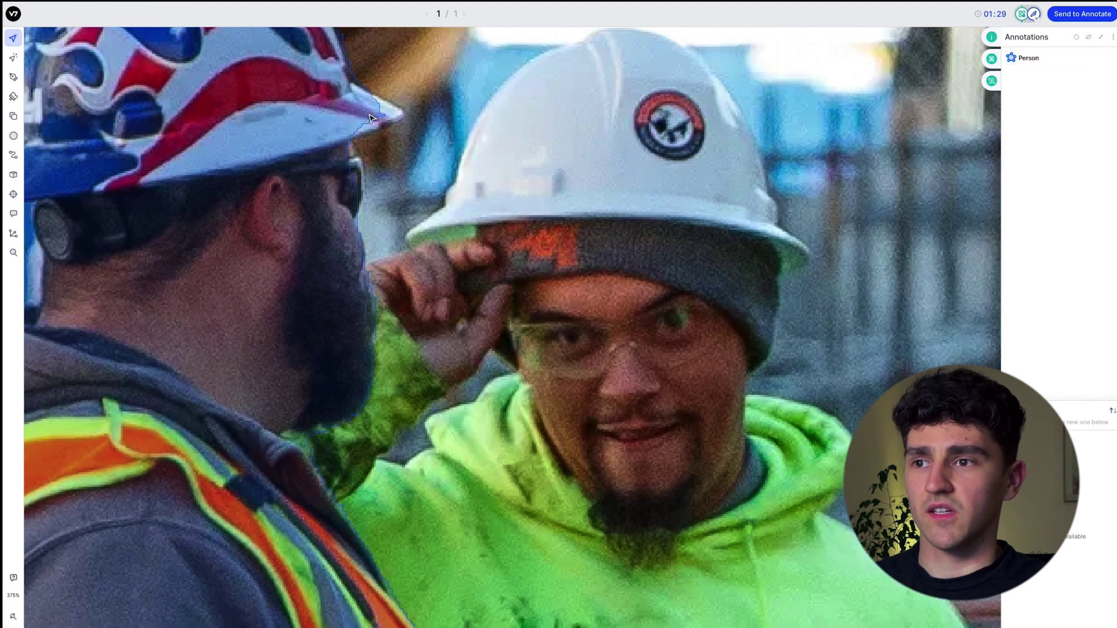
click(309, 105)
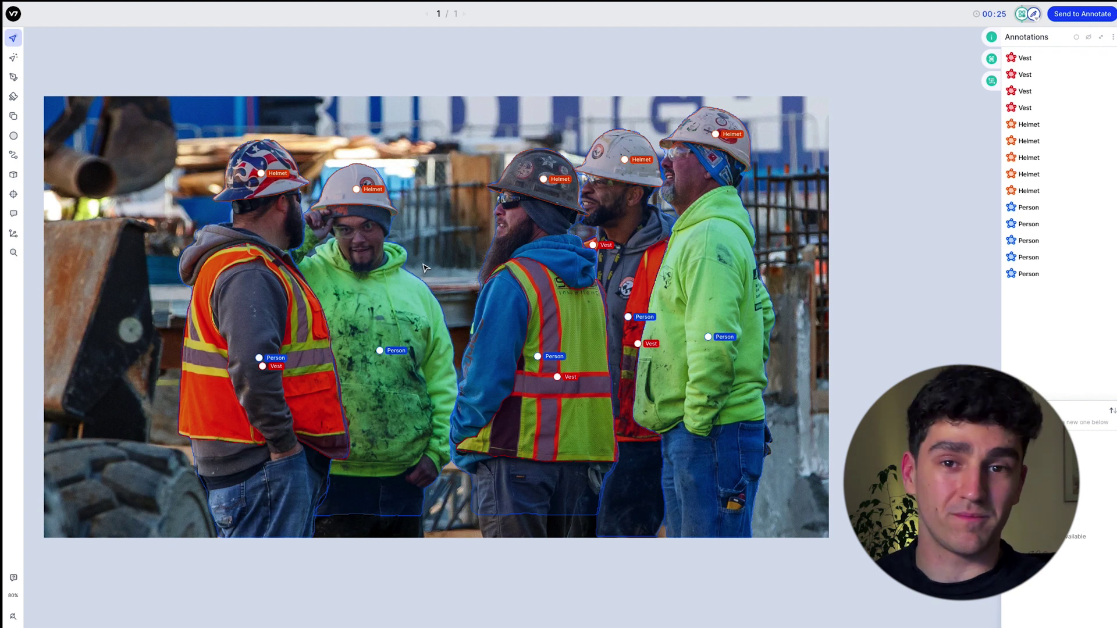
- Set the image brightness to 0% in the Image Manipulation panel
click(992, 81)
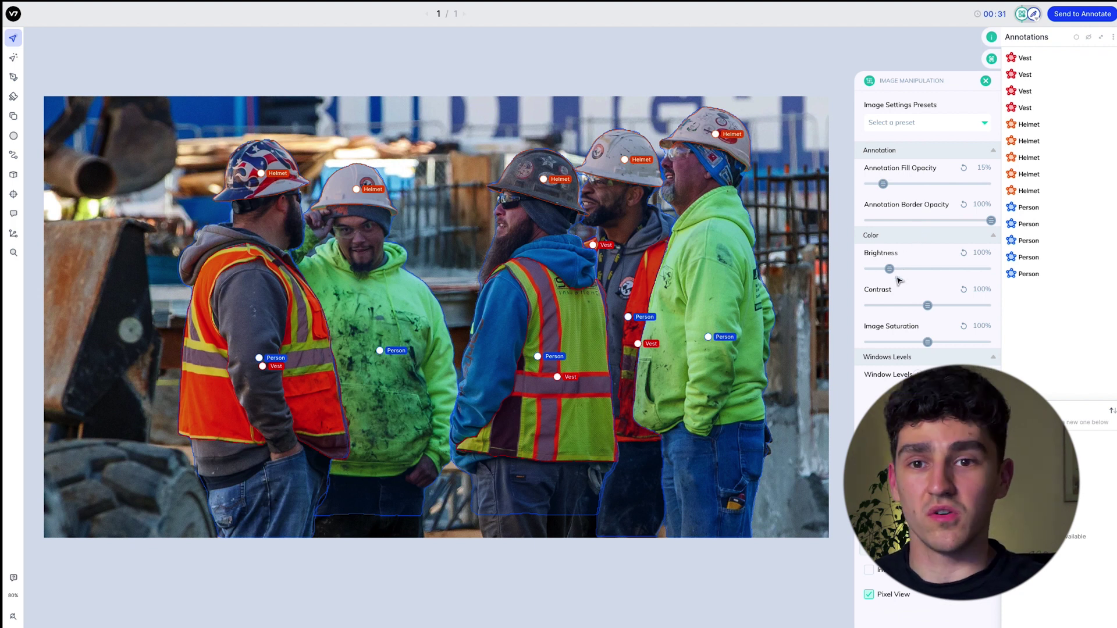
drag(890, 271, 859, 273)
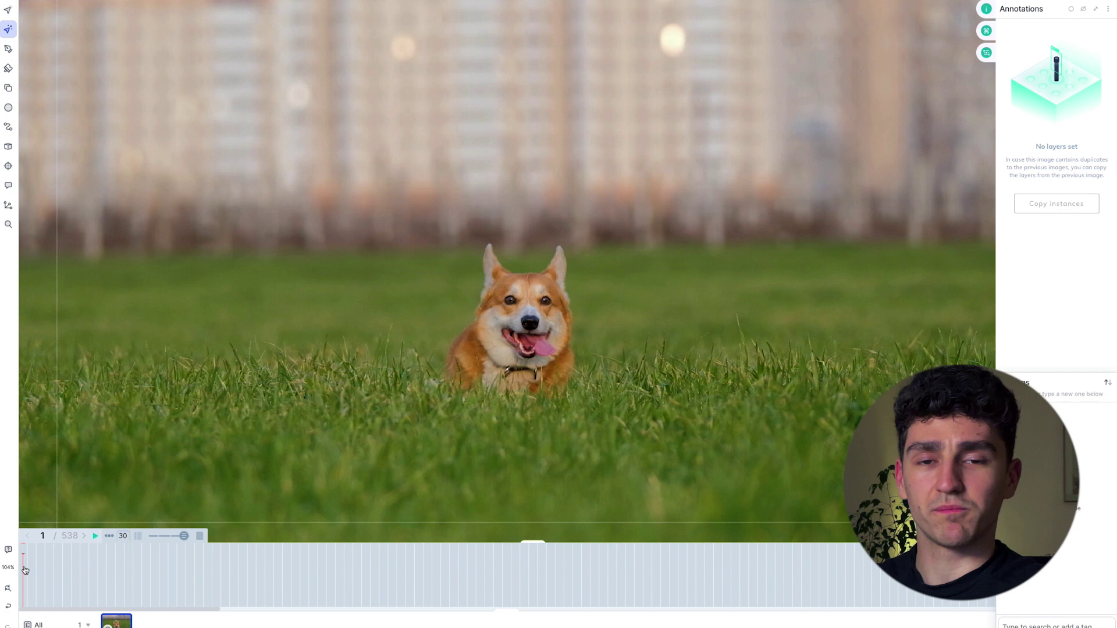
- Scrub the corgi video's early frames, then box the dog to auto-generate its Corgi mask
mouse_move(34, 569)
mouse_down()
mouse_move(180, 571)
mouse_move(18, 572)
mouse_up()
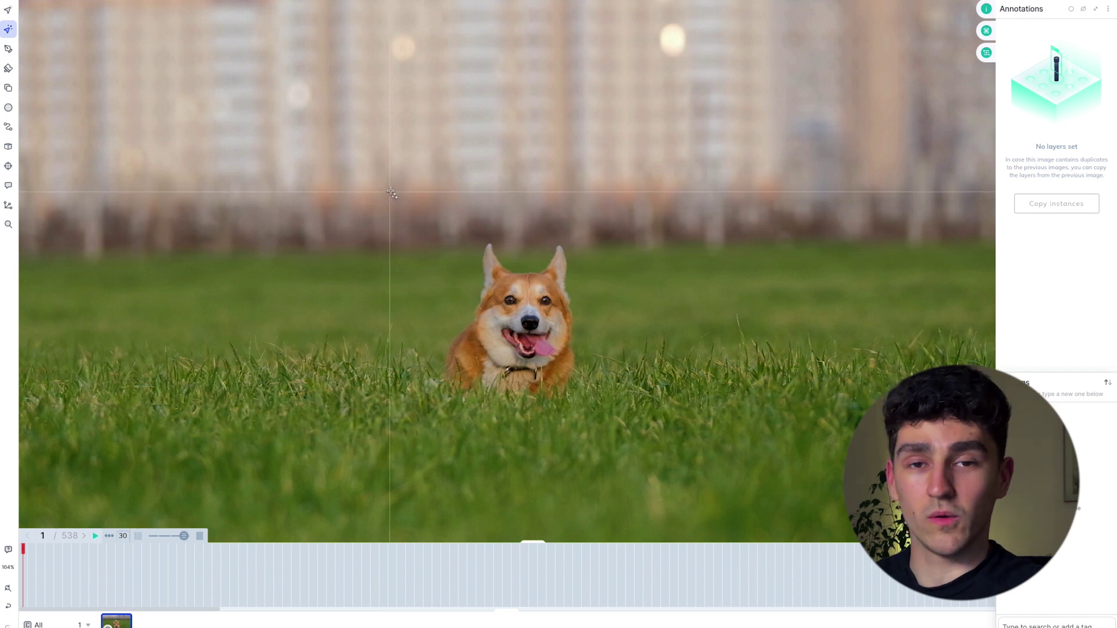
drag(393, 190, 631, 430)
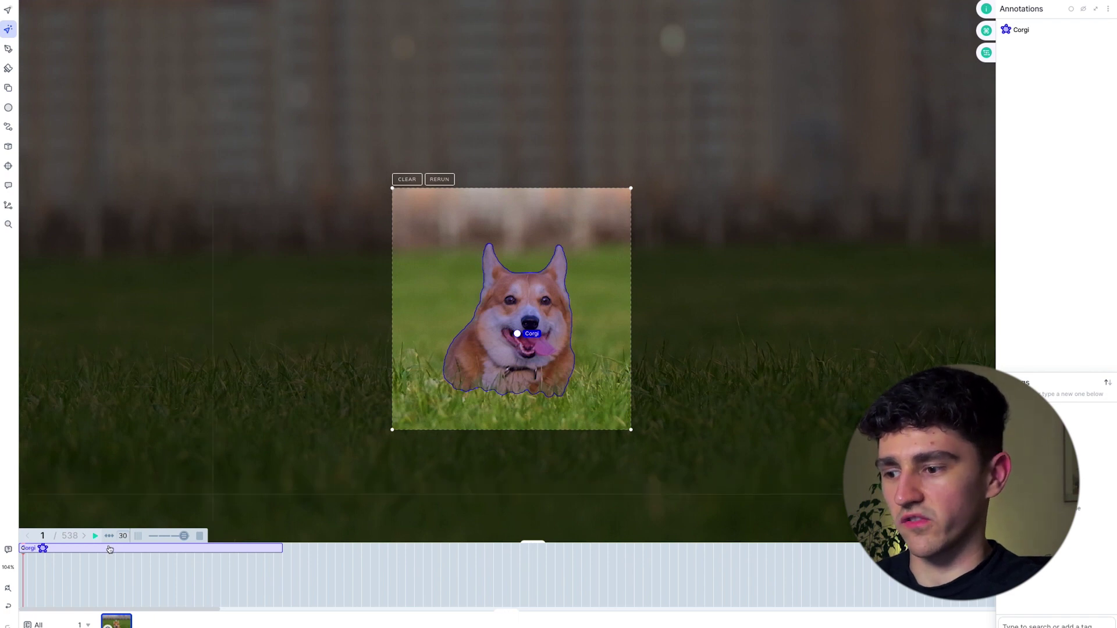
- Advance to frame 3, rerun the Corgi mask there, then step forward three more frames
click(30, 561)
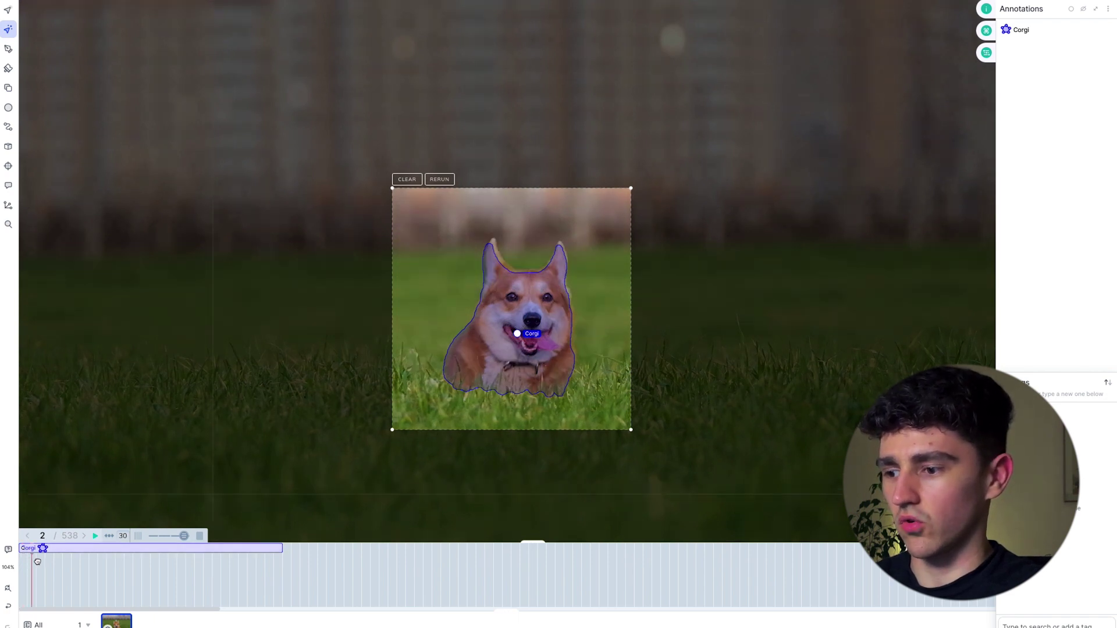
click(38, 561)
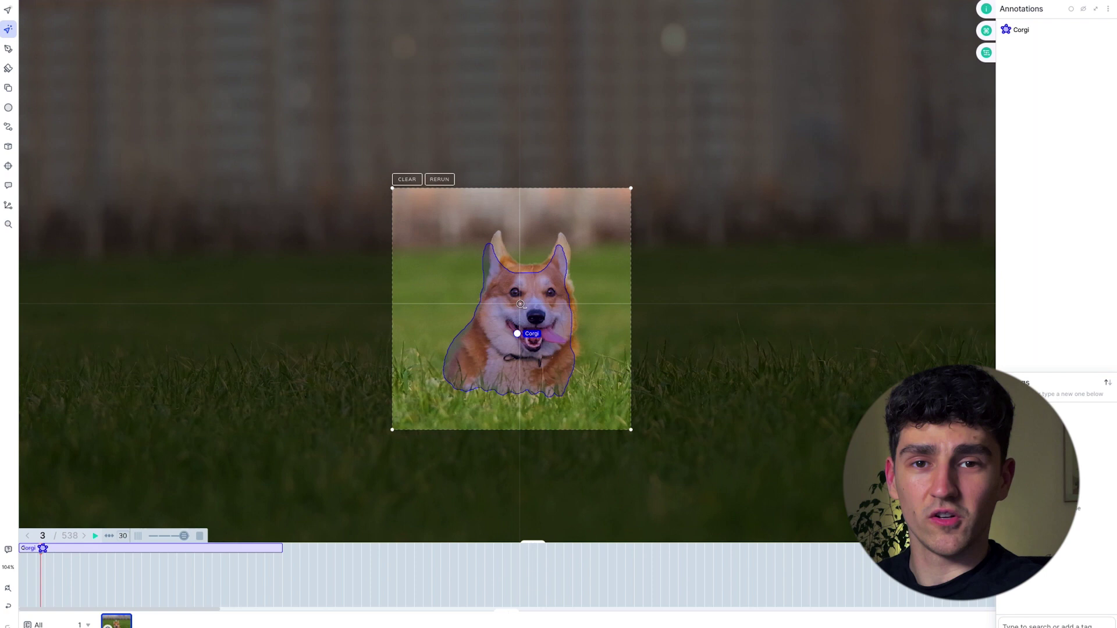
click(439, 180)
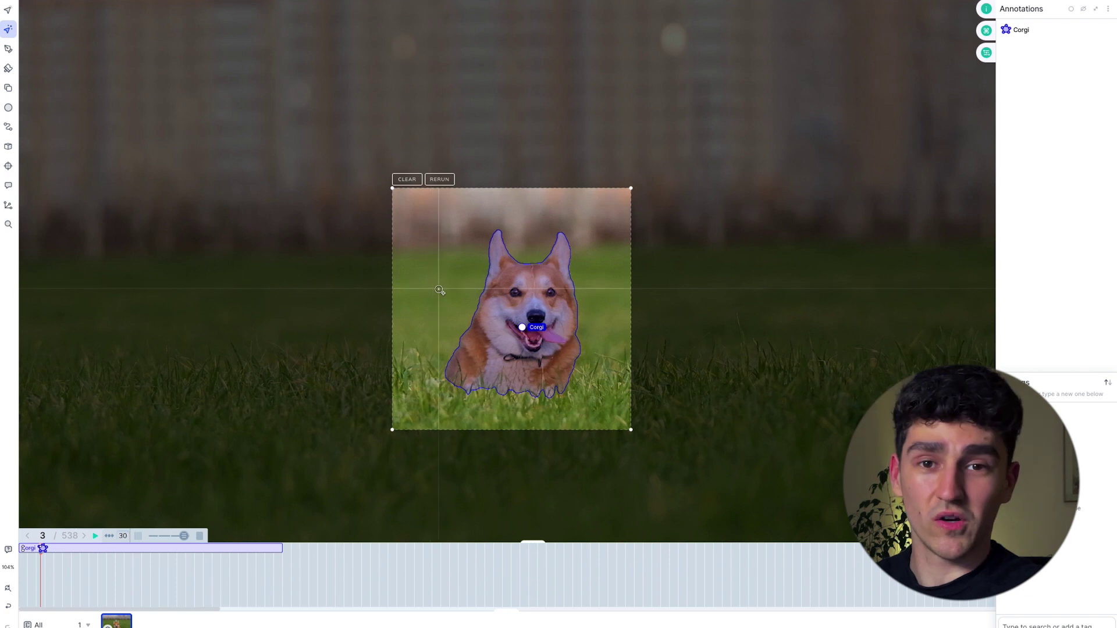
click(84, 538)
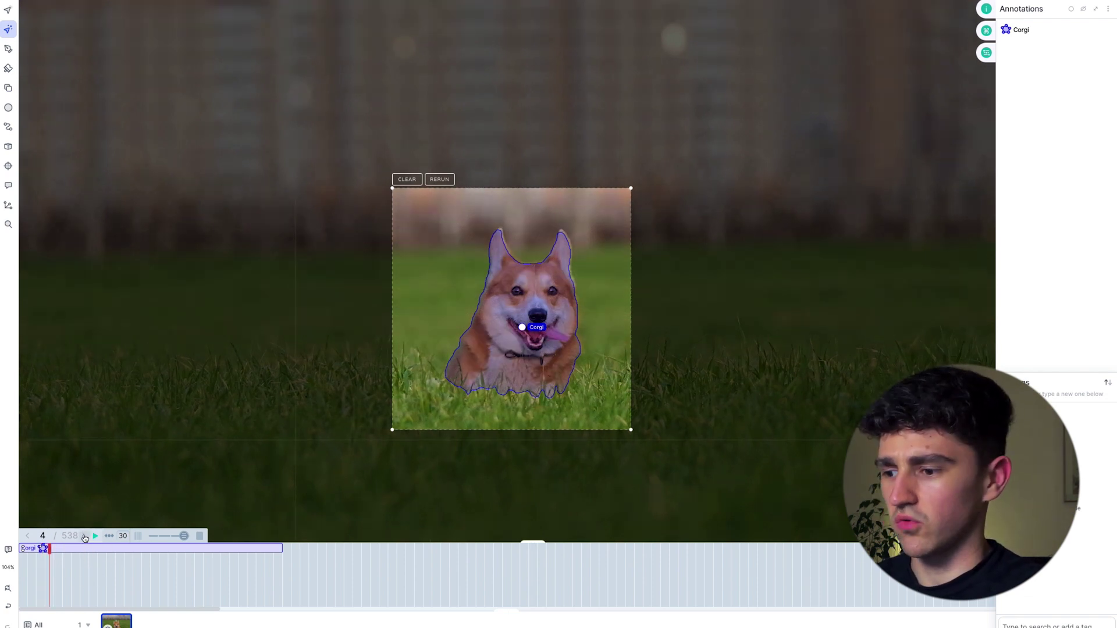
click(84, 538)
click(85, 539)
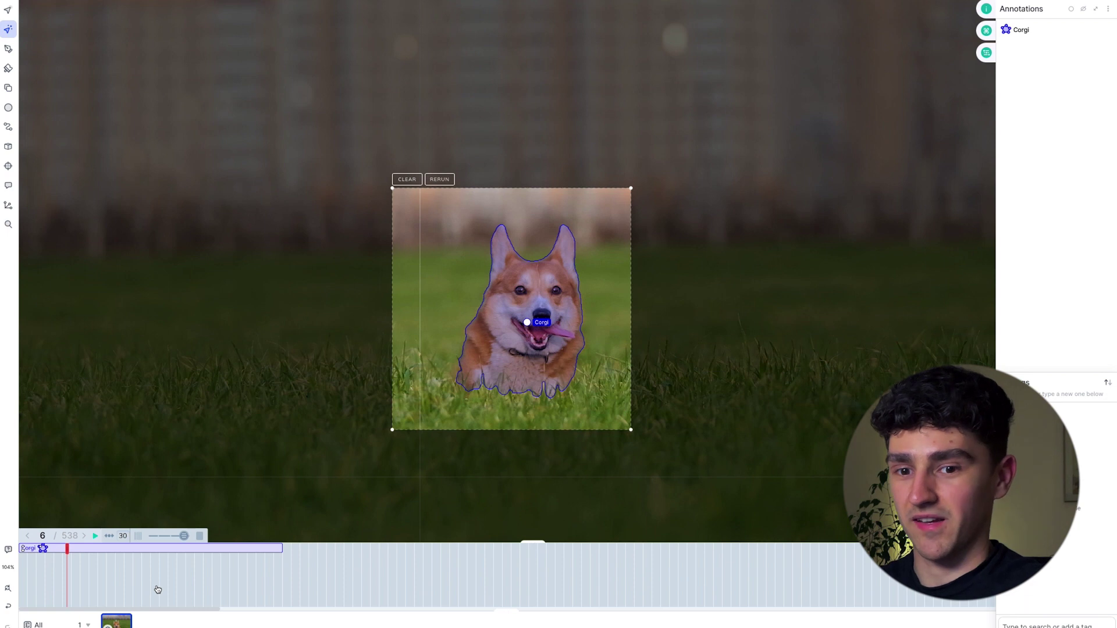
- Step back to frame 4, then forward to frame 9 and rerun the Corgi mask there
click(28, 538)
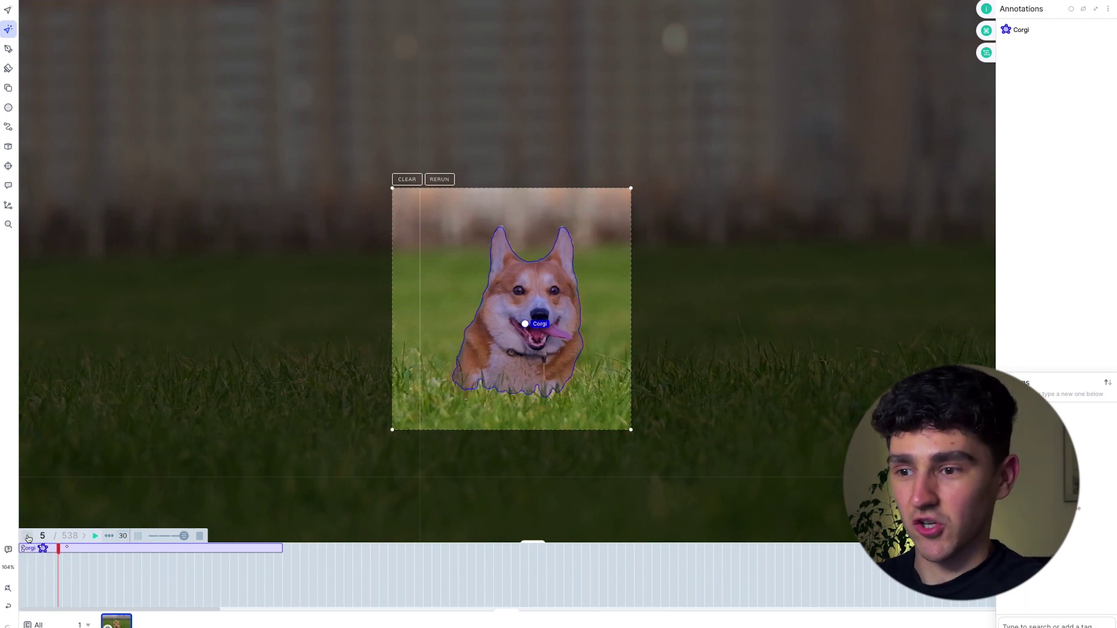
click(28, 538)
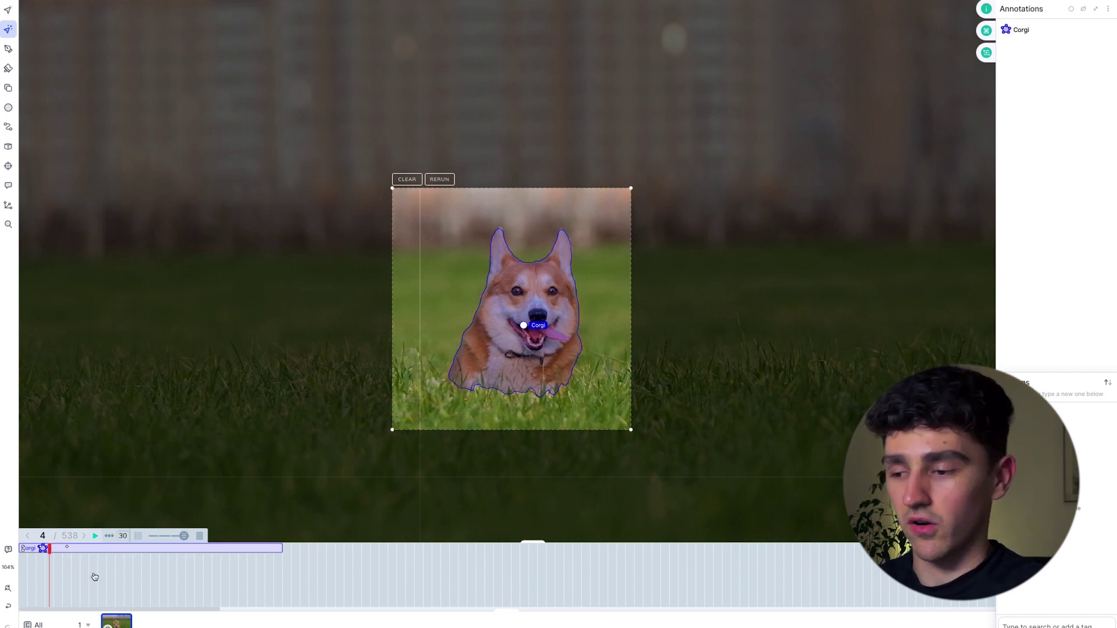
click(86, 536)
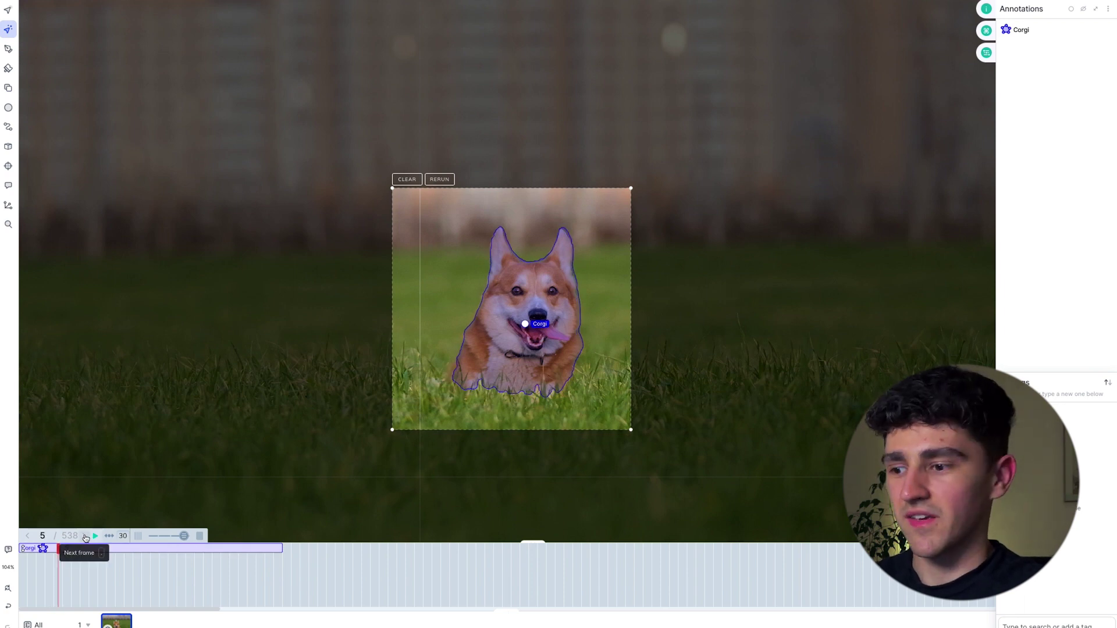
click(85, 537)
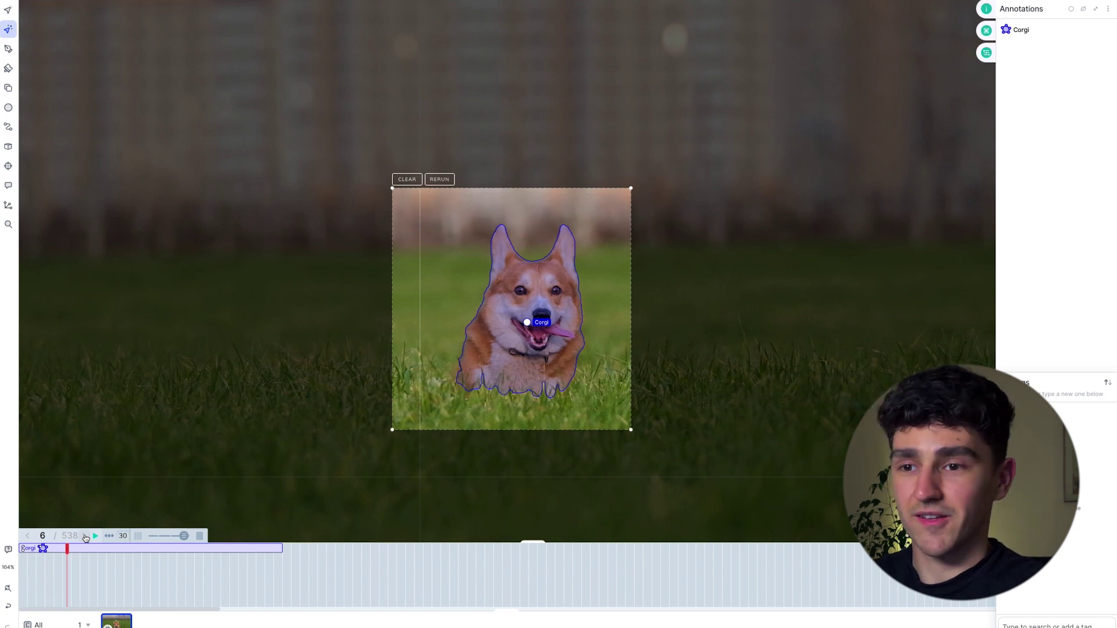
click(86, 536)
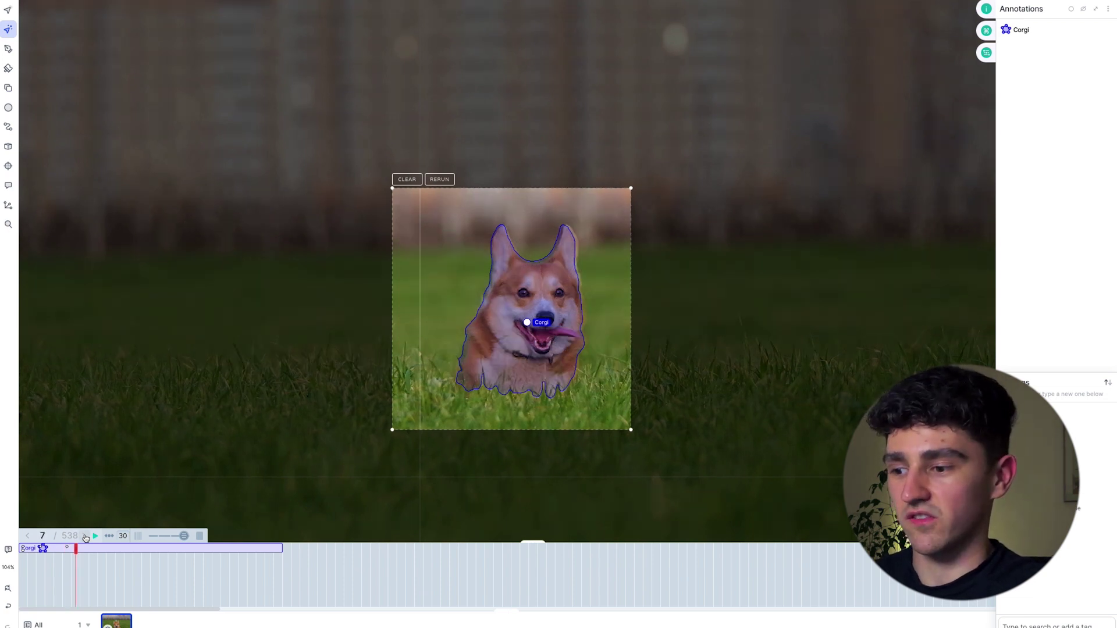
click(85, 537)
click(85, 536)
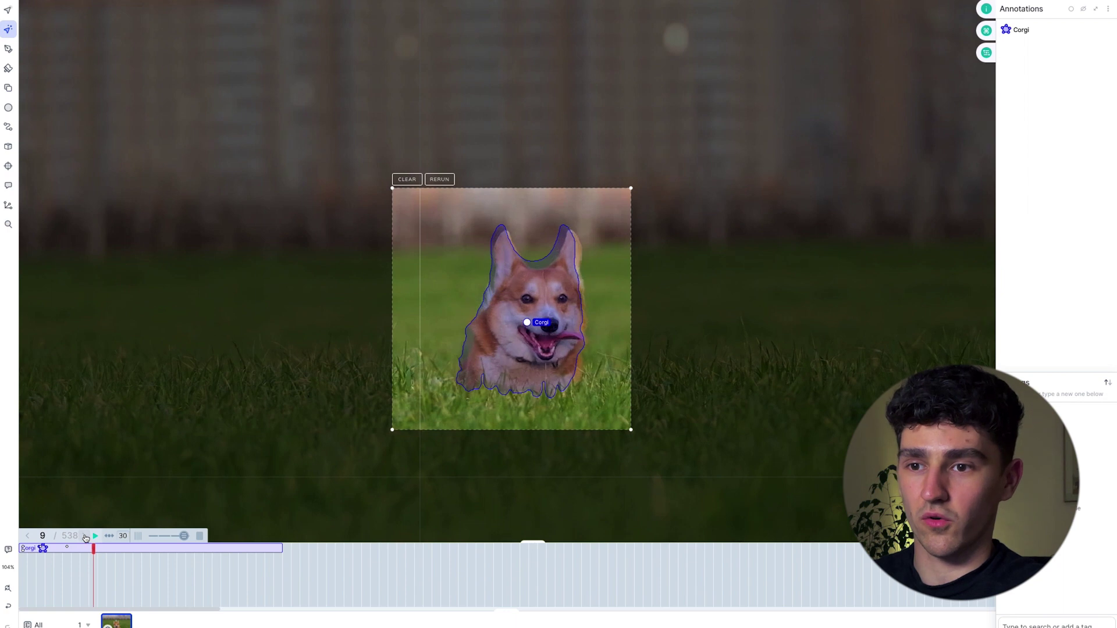
click(441, 181)
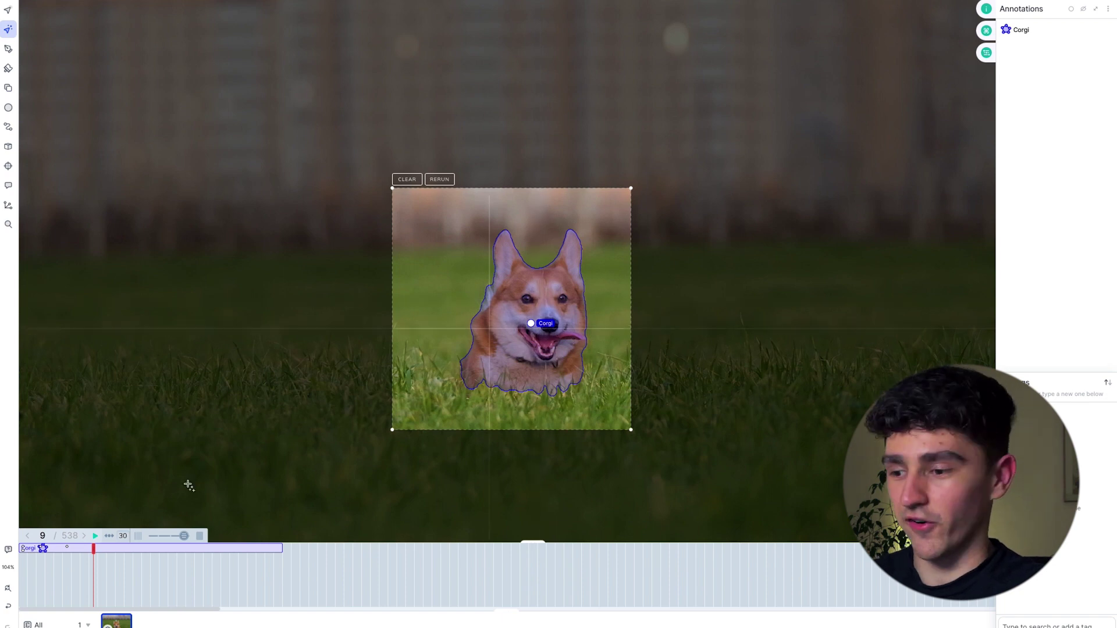
- Check the two previous frames, then step forward four frames regenerating the Corgi mask
click(29, 537)
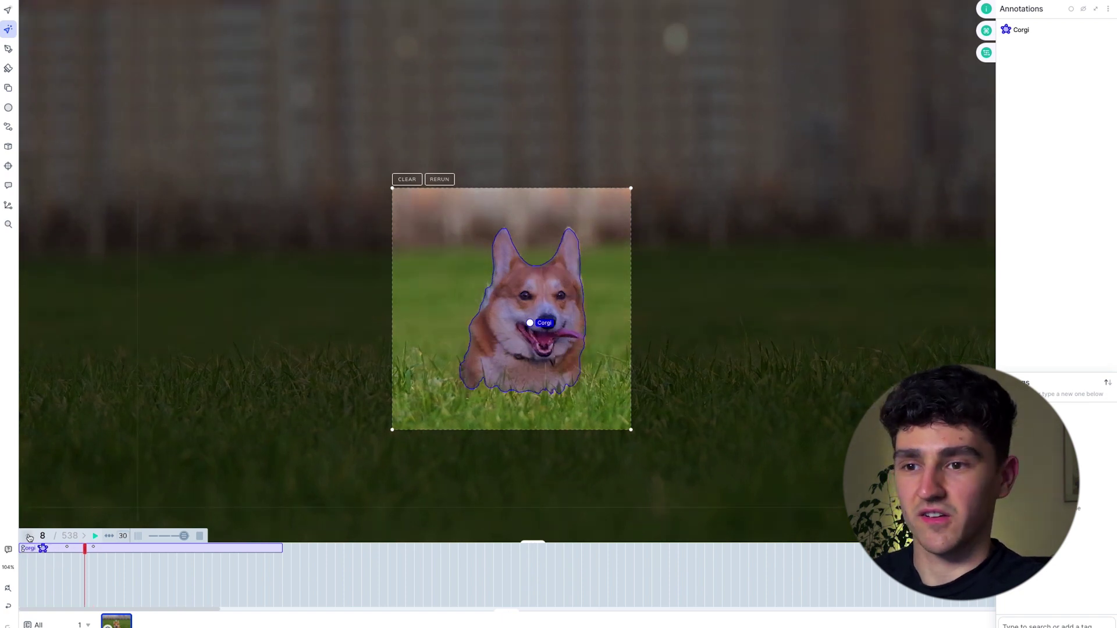
click(30, 538)
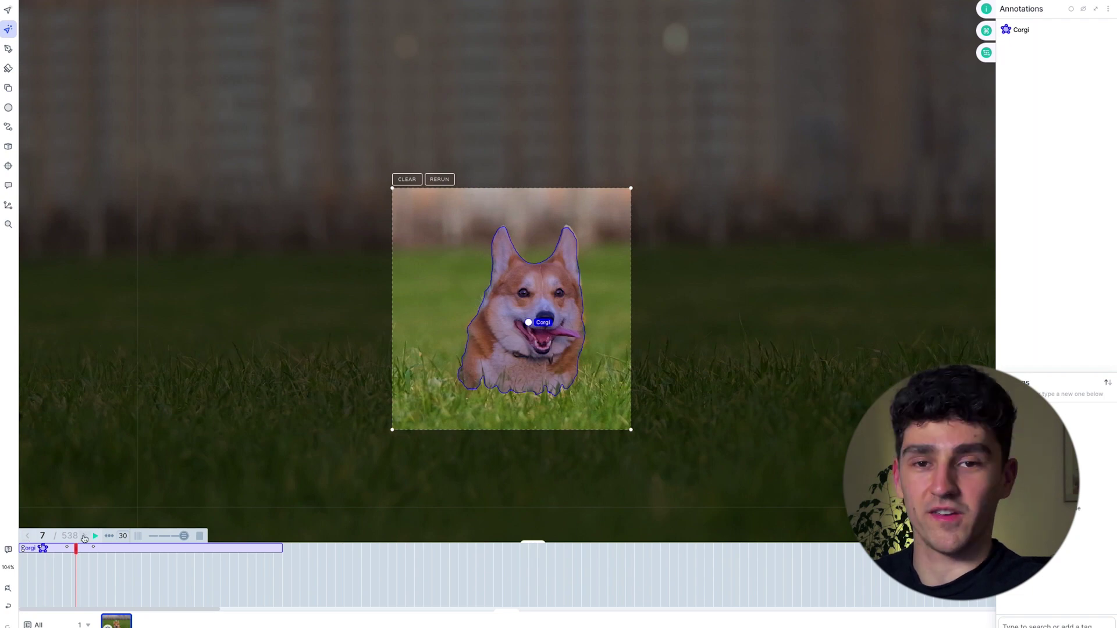
click(83, 538)
click(83, 539)
click(83, 538)
click(83, 538)
click(83, 538)
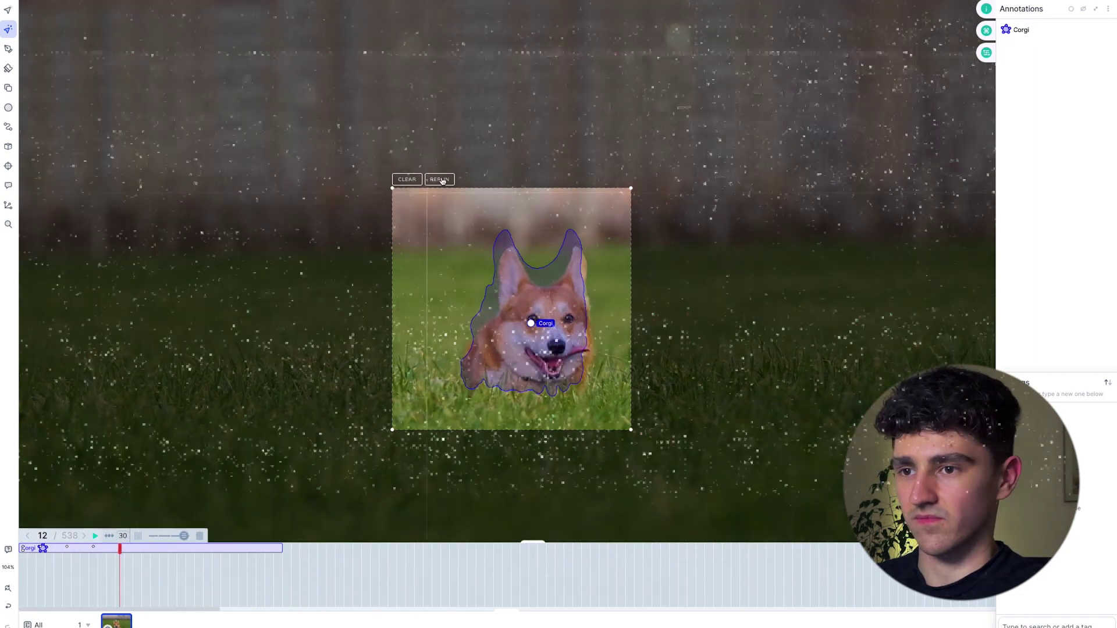
click(84, 539)
click(84, 539)
click(84, 538)
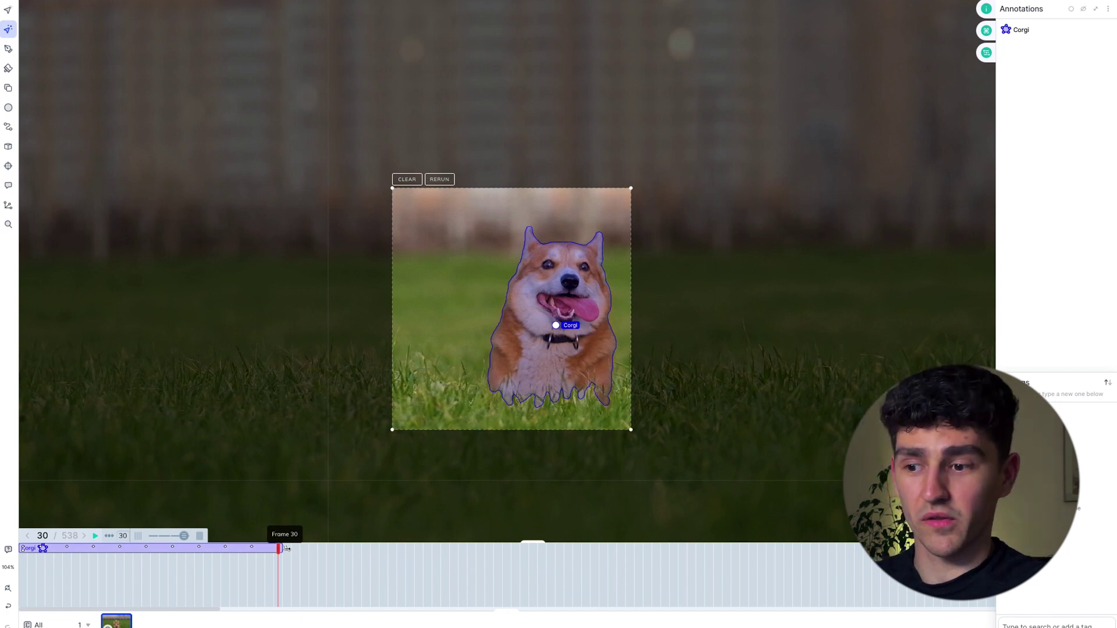
- Extend the Corgi track past frame 30 into the later frames
click(83, 537)
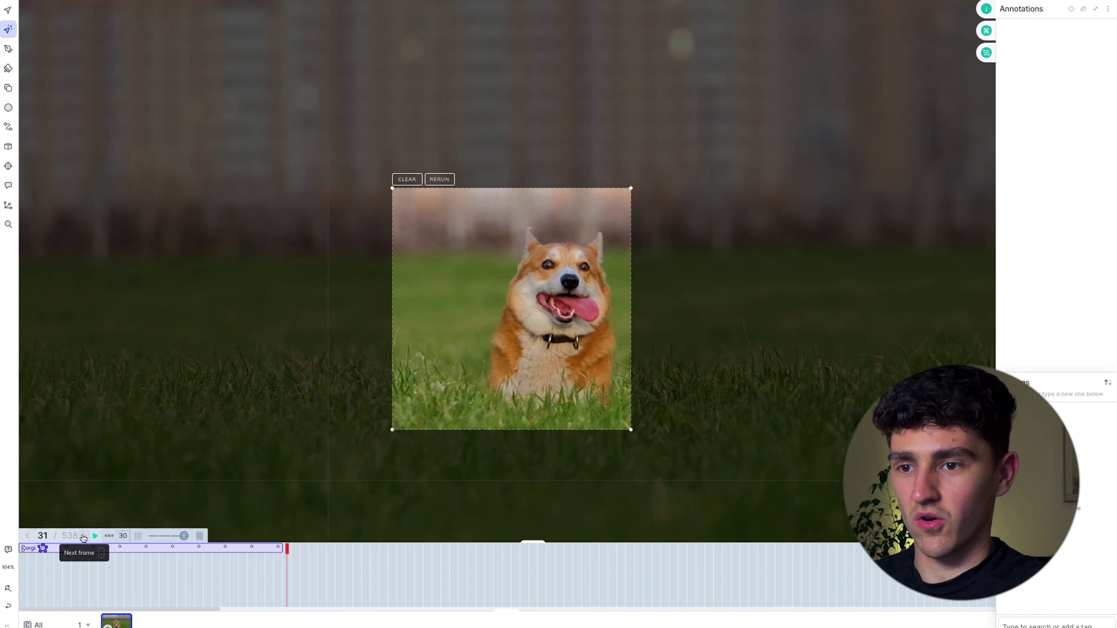
click(27, 536)
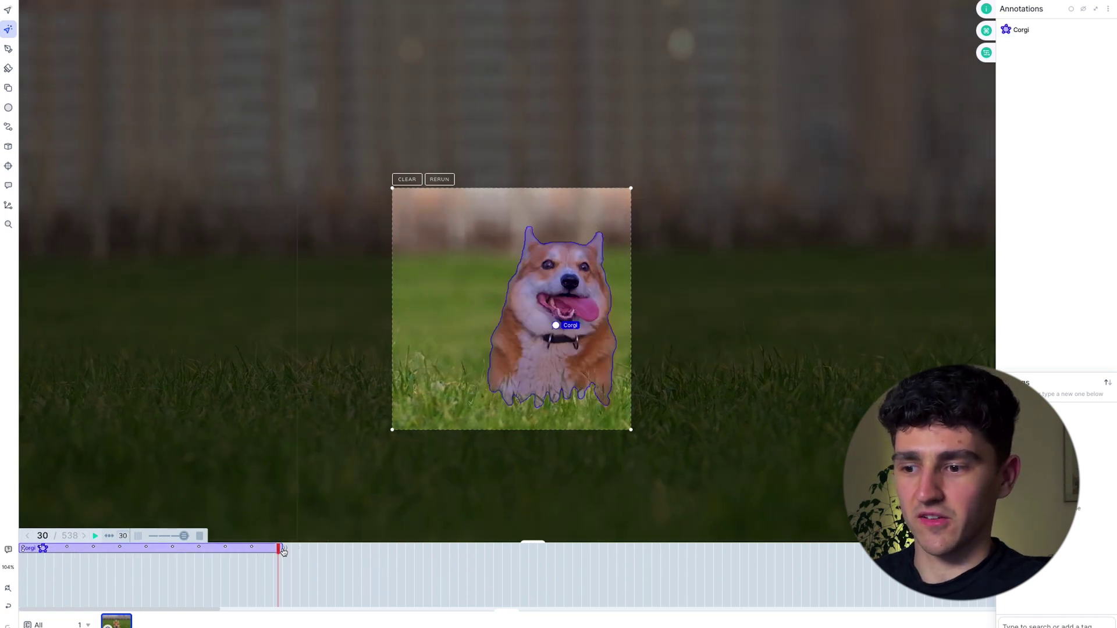
drag(286, 548, 841, 548)
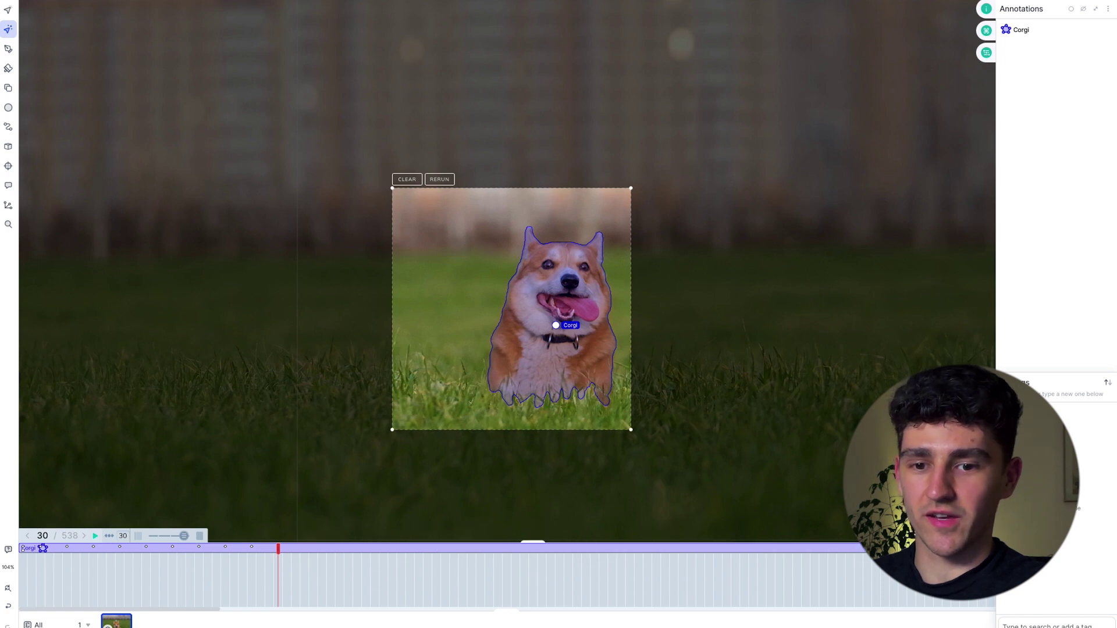
- Rerun the Corgi mask on each subsequent frame, then return to the start of the video
click(86, 538)
click(86, 539)
click(86, 539)
click(86, 539)
click(86, 539)
click(86, 538)
click(86, 538)
click(87, 538)
click(86, 538)
click(87, 538)
click(86, 537)
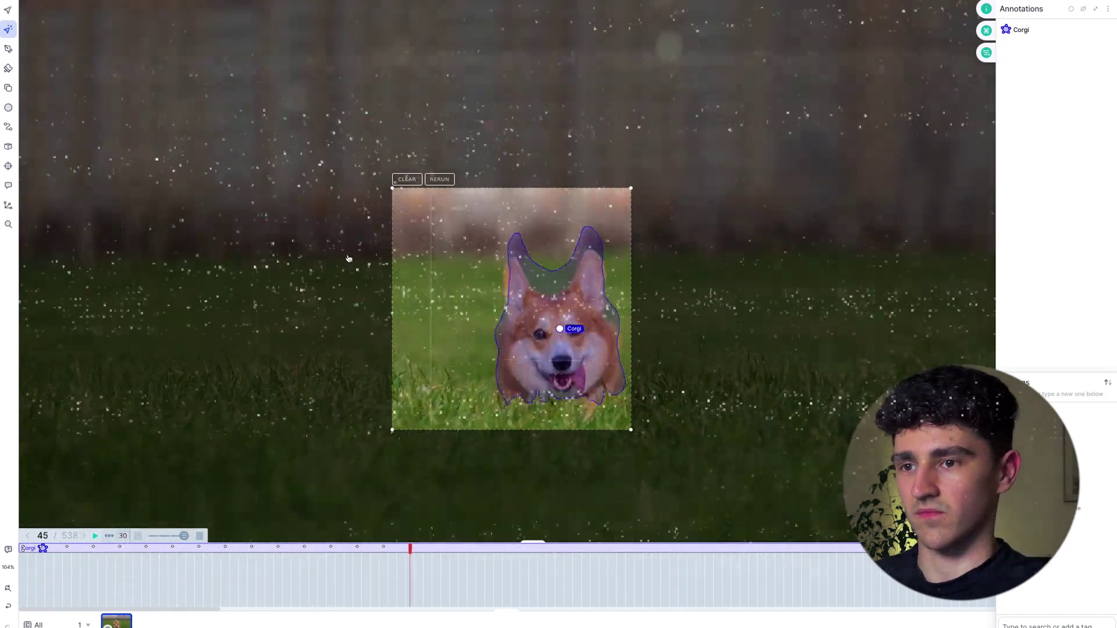
click(86, 537)
click(86, 538)
click(83, 539)
click(84, 539)
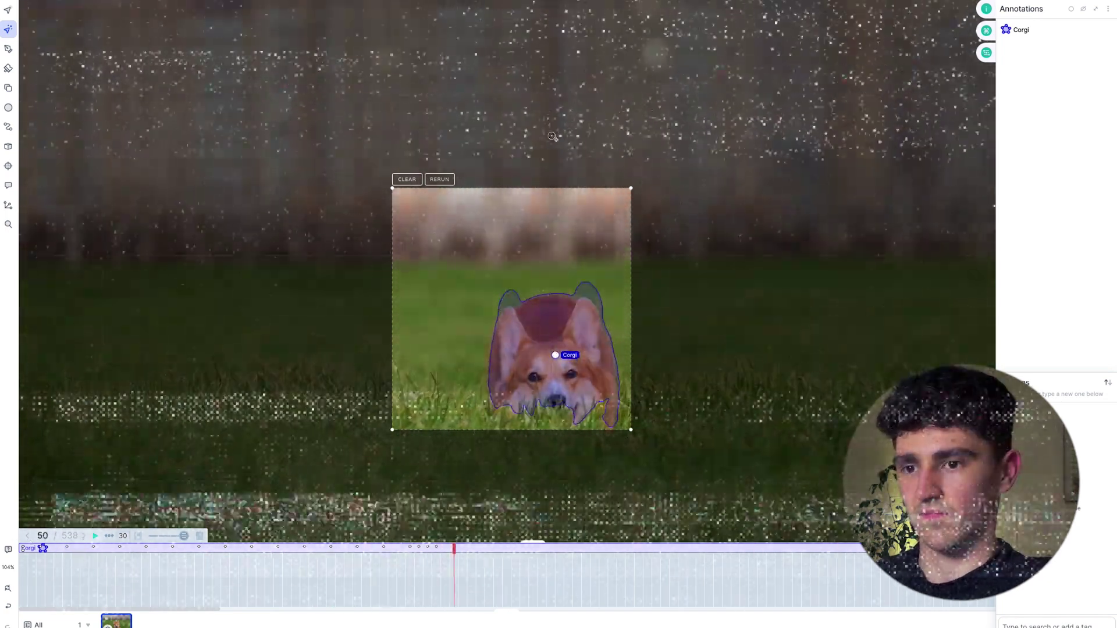
click(84, 539)
click(83, 539)
click(83, 539)
click(84, 539)
click(84, 539)
click(84, 539)
click(84, 538)
click(84, 539)
click(84, 539)
click(84, 539)
click(84, 539)
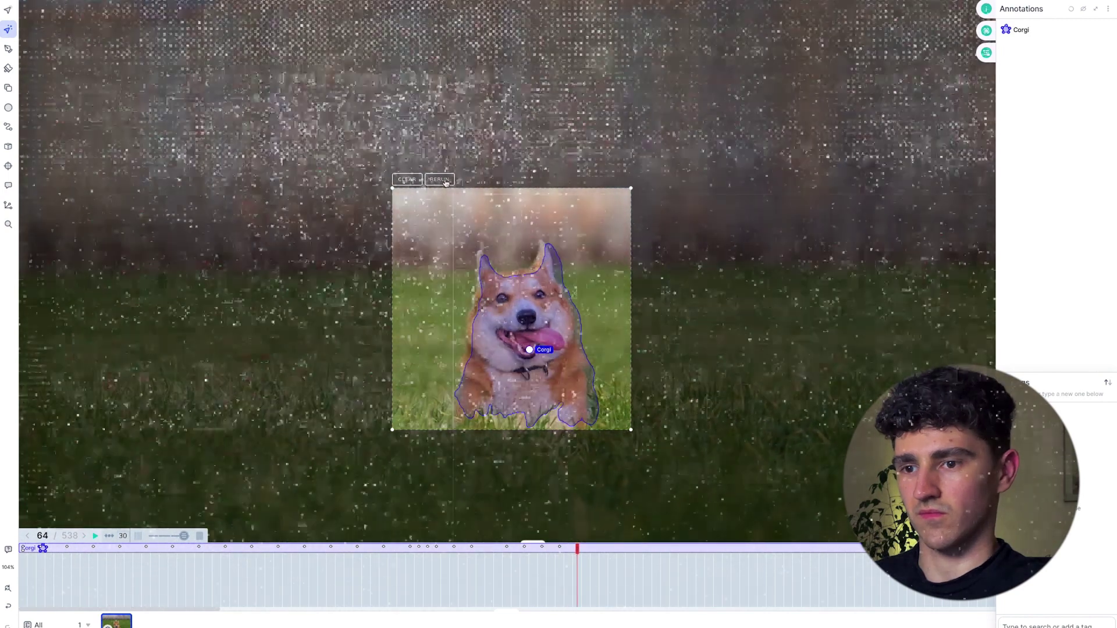
click(84, 539)
click(83, 539)
click(96, 537)
- Play and pause the video, then step back six frames to inspect the tracked Corgi masks
click(95, 537)
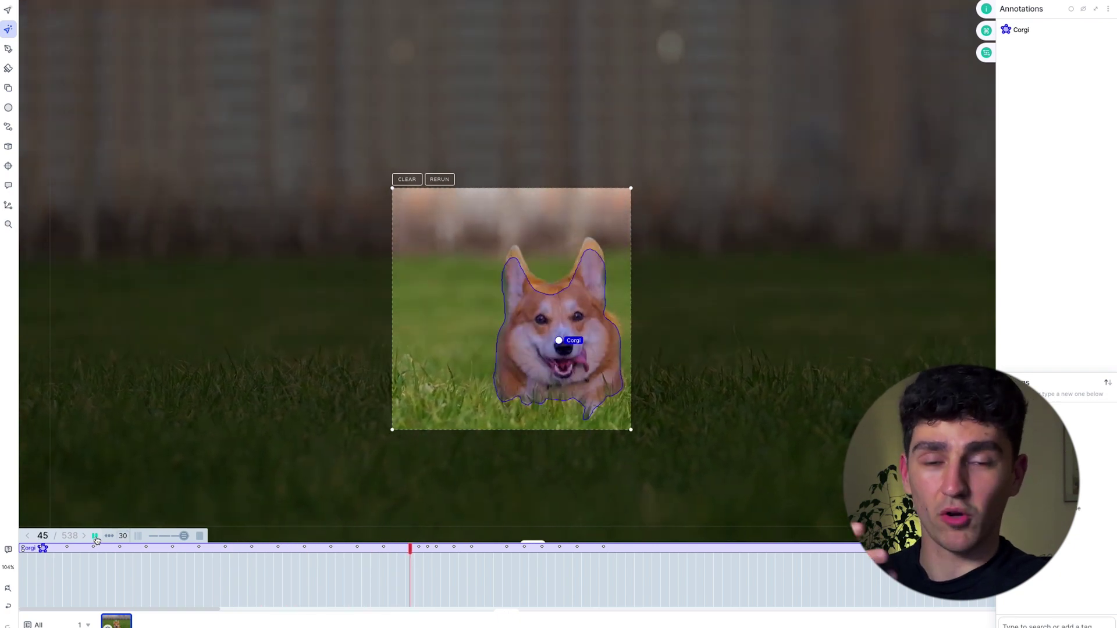
click(95, 536)
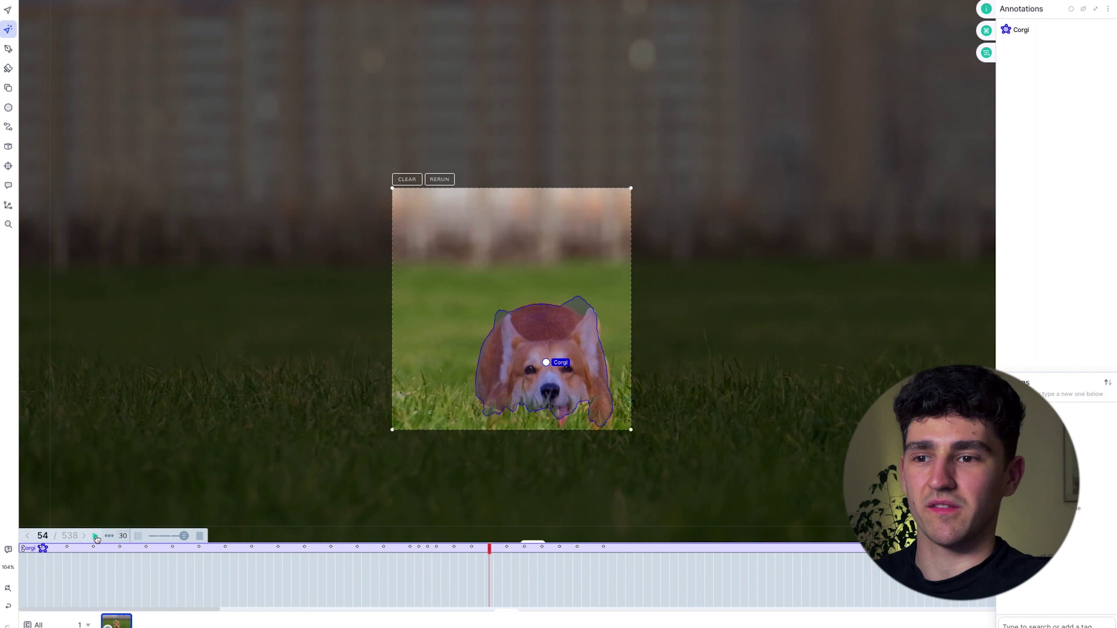
click(28, 536)
click(28, 536)
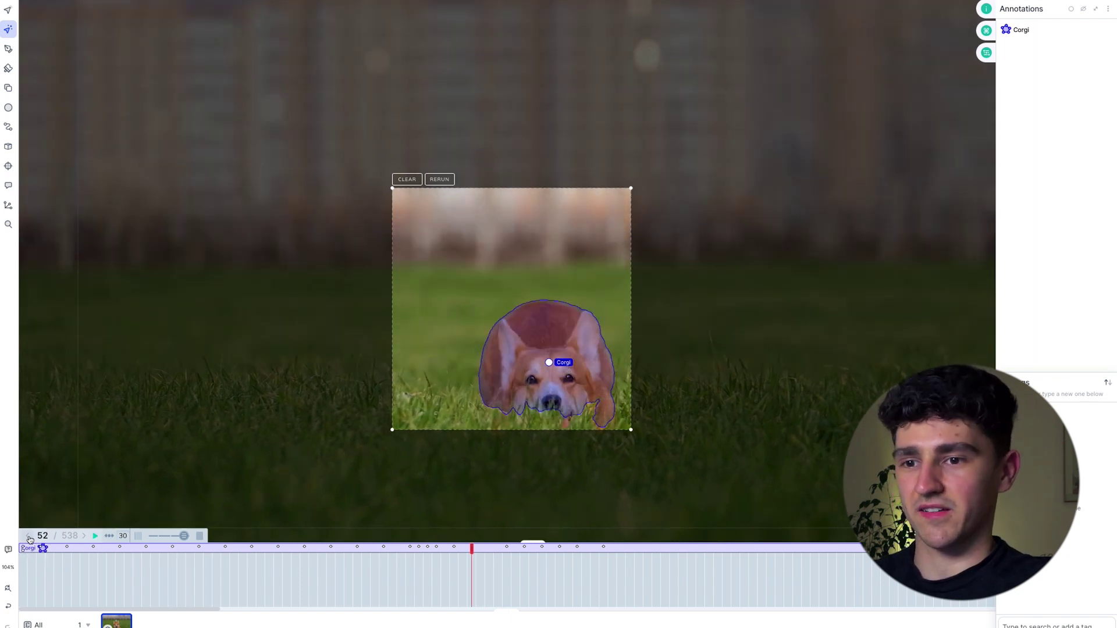
click(28, 536)
click(28, 536)
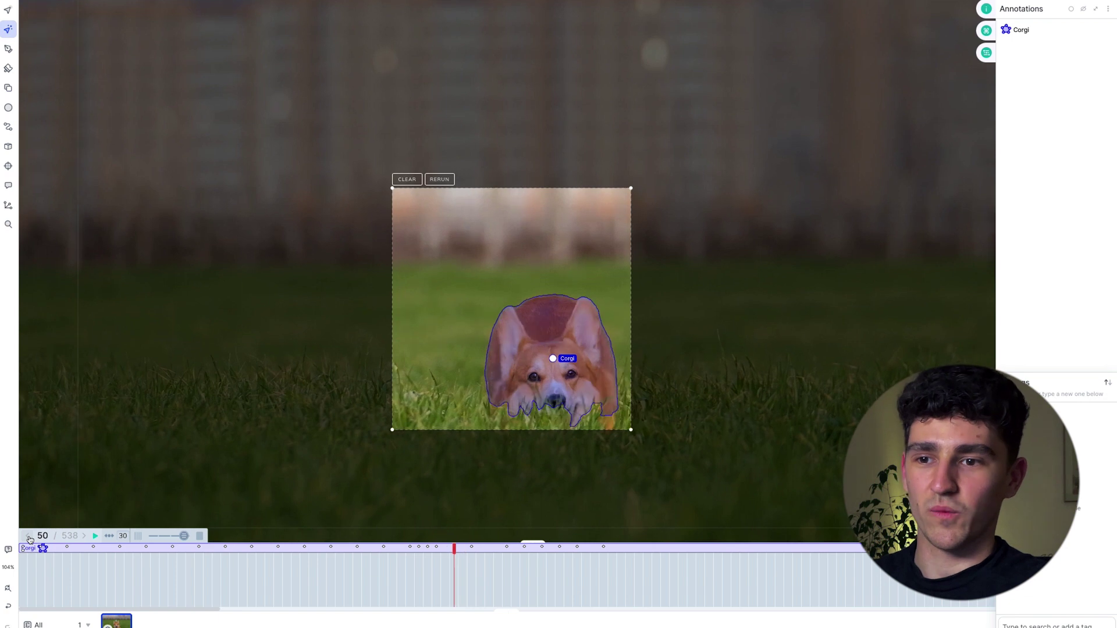
click(28, 536)
click(28, 537)
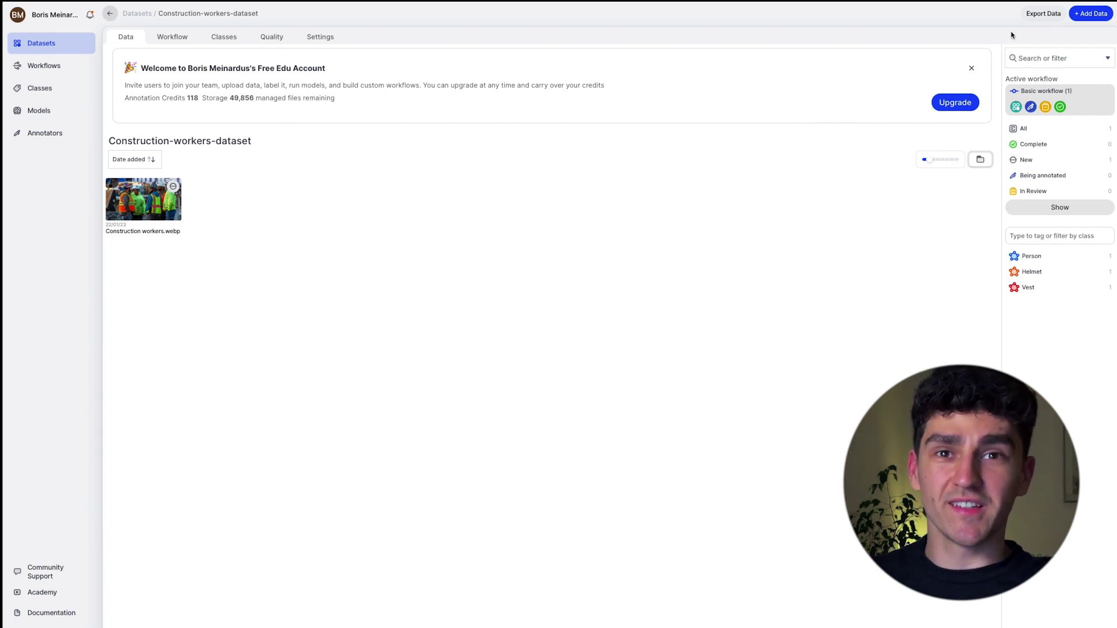
- Create a new export version named v1.0 in YOLO format and export the item
click(1037, 14)
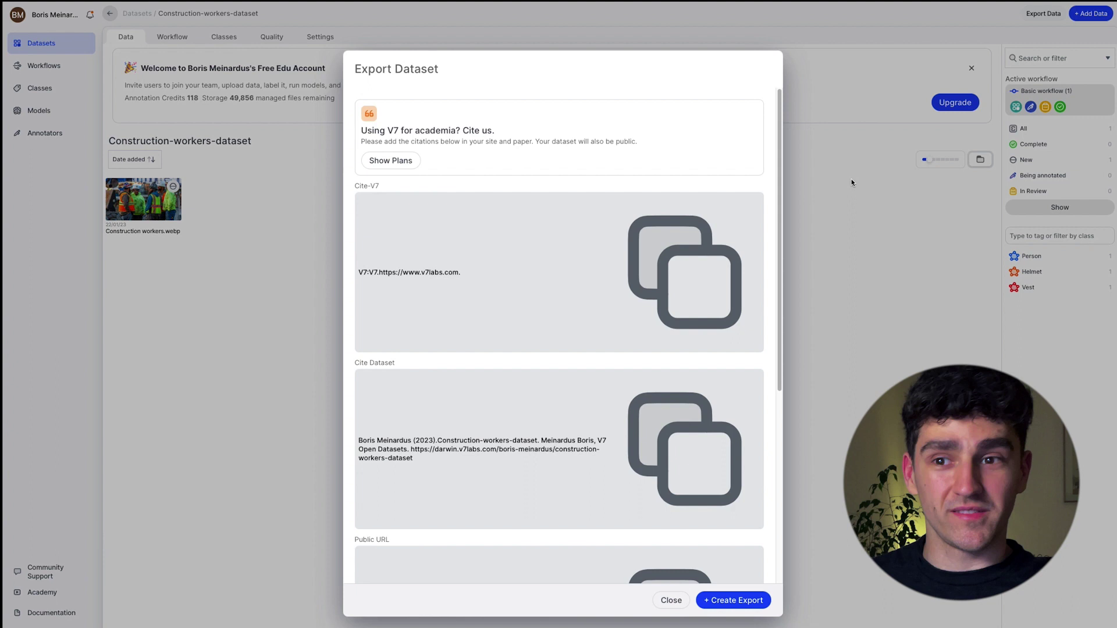
click(733, 605)
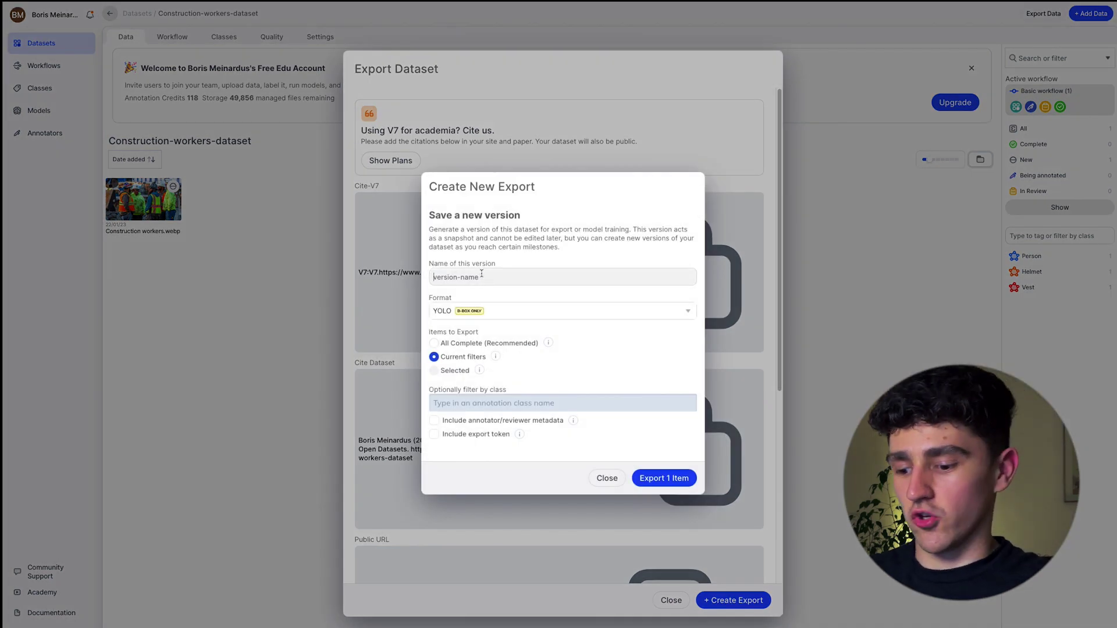
text(v1.)
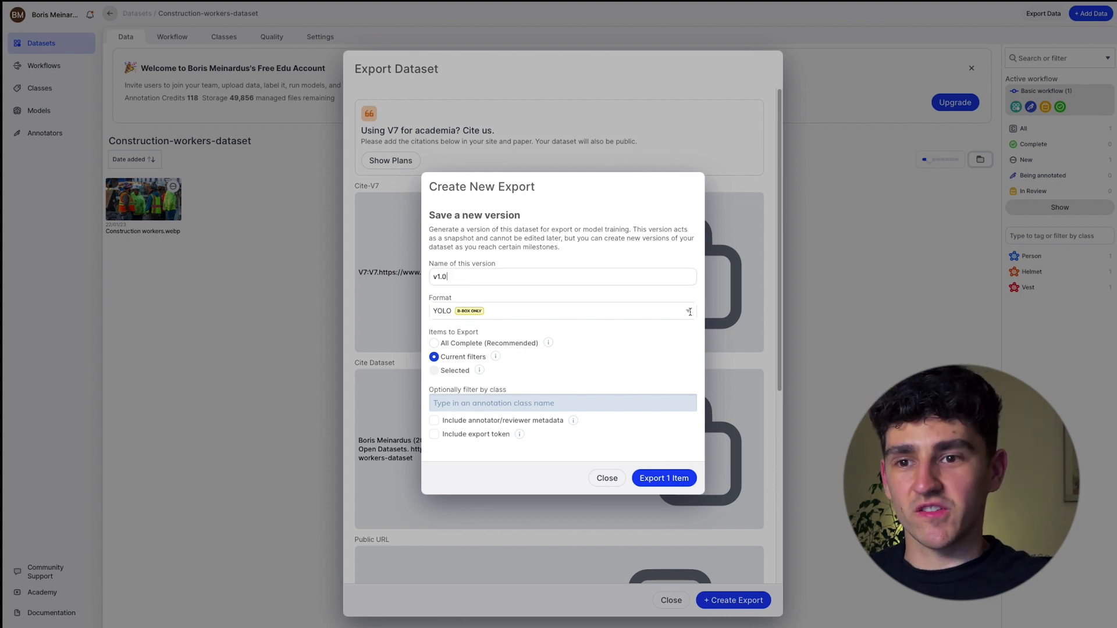
click(690, 312)
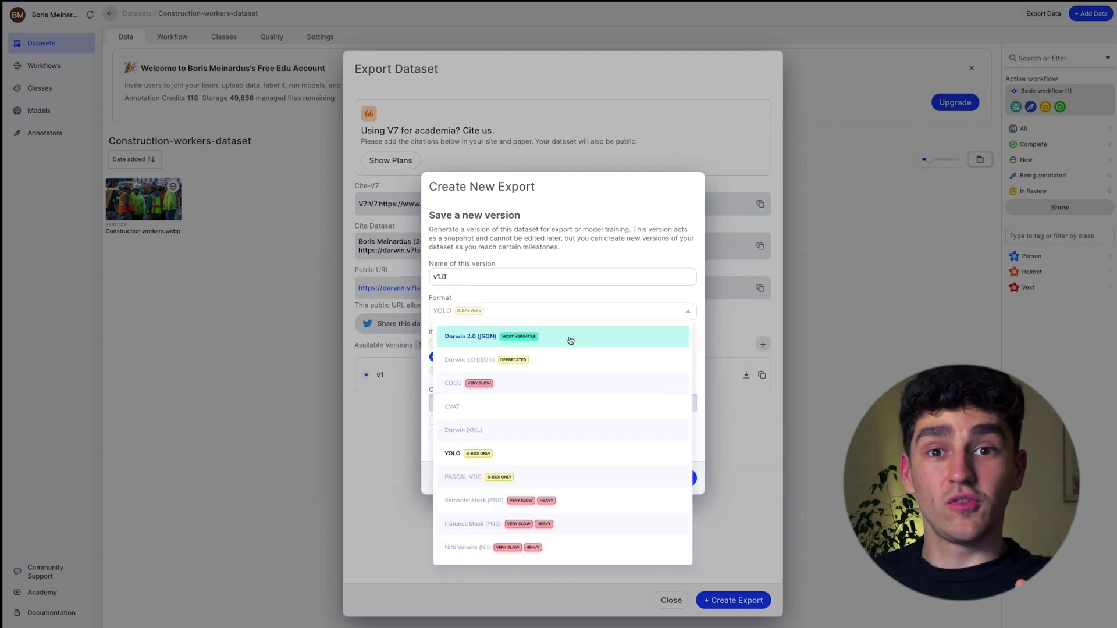
click(571, 340)
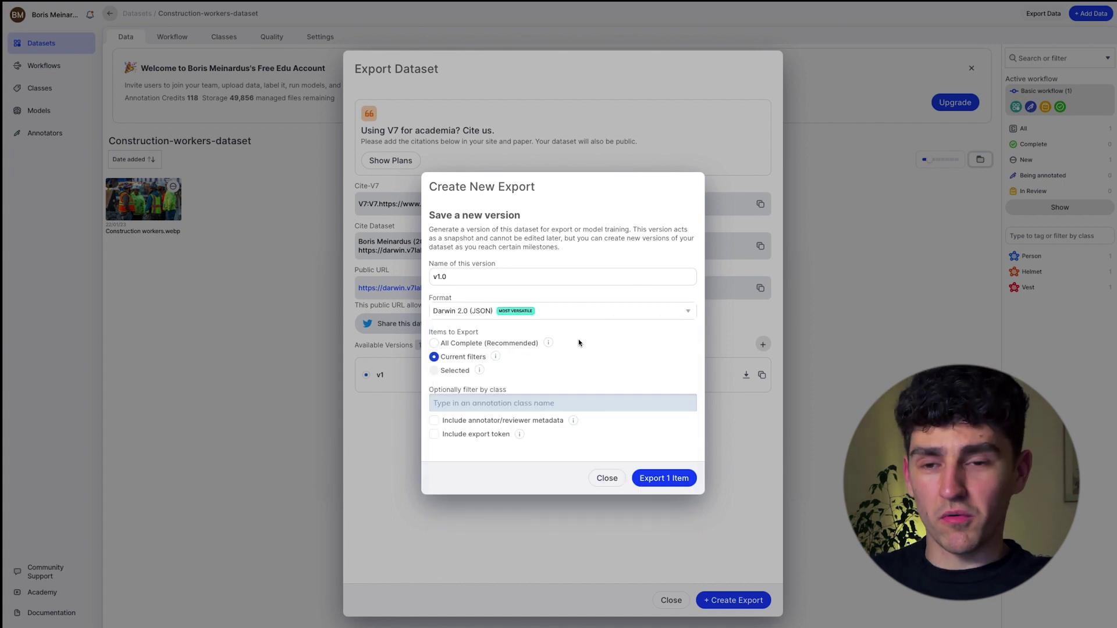
click(688, 310)
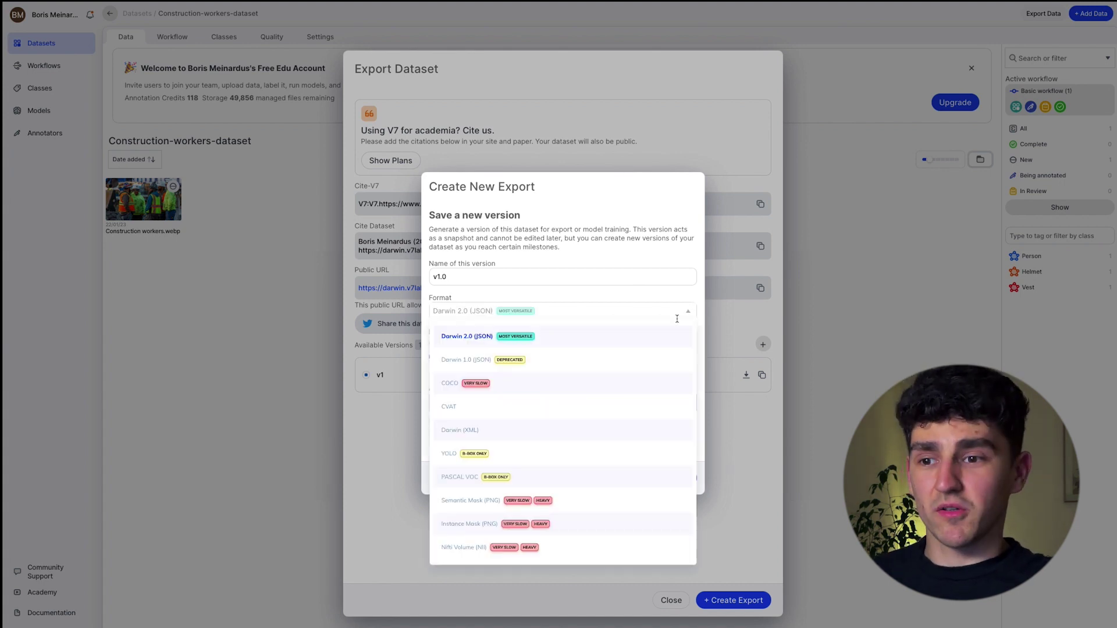
click(523, 456)
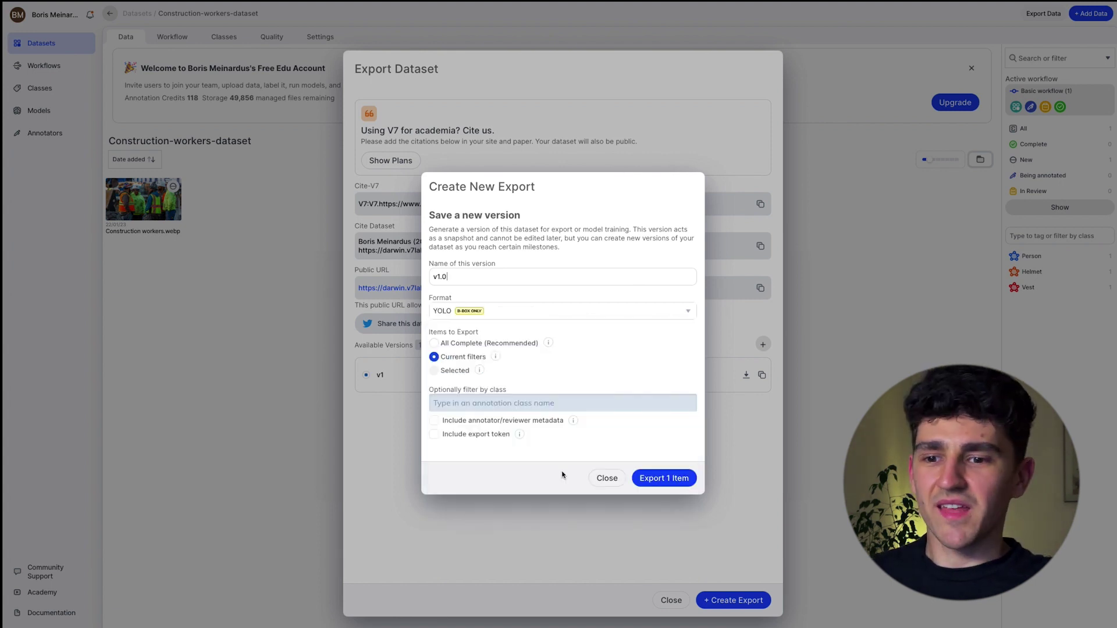
click(669, 476)
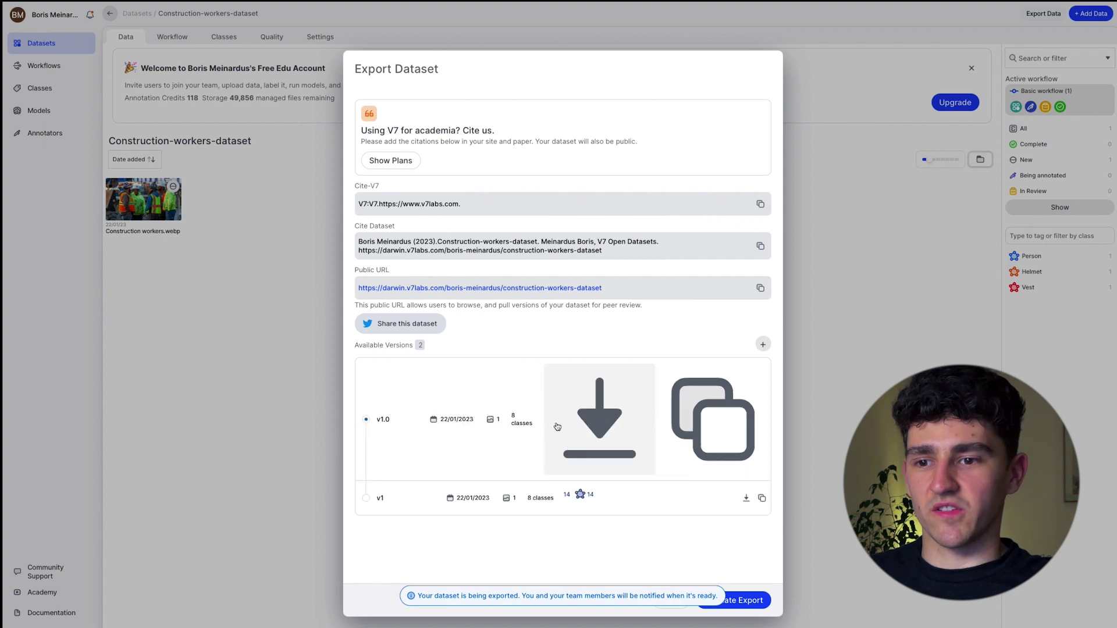